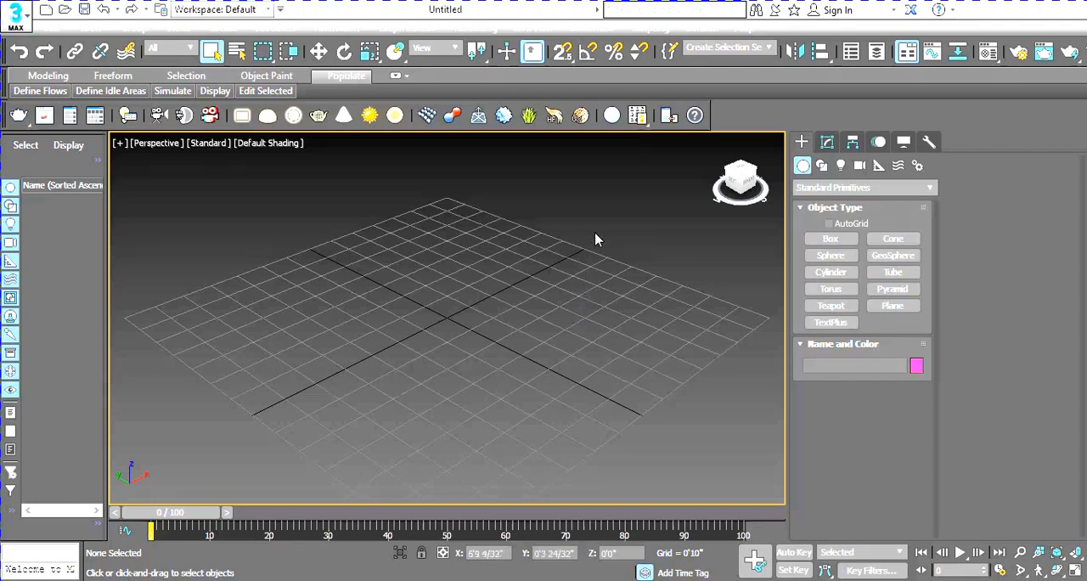
Step: Create a rectangular plane about 2'4" long and 8'4" wide, starting from the grid origin in the Perspective viewport
click(836, 238)
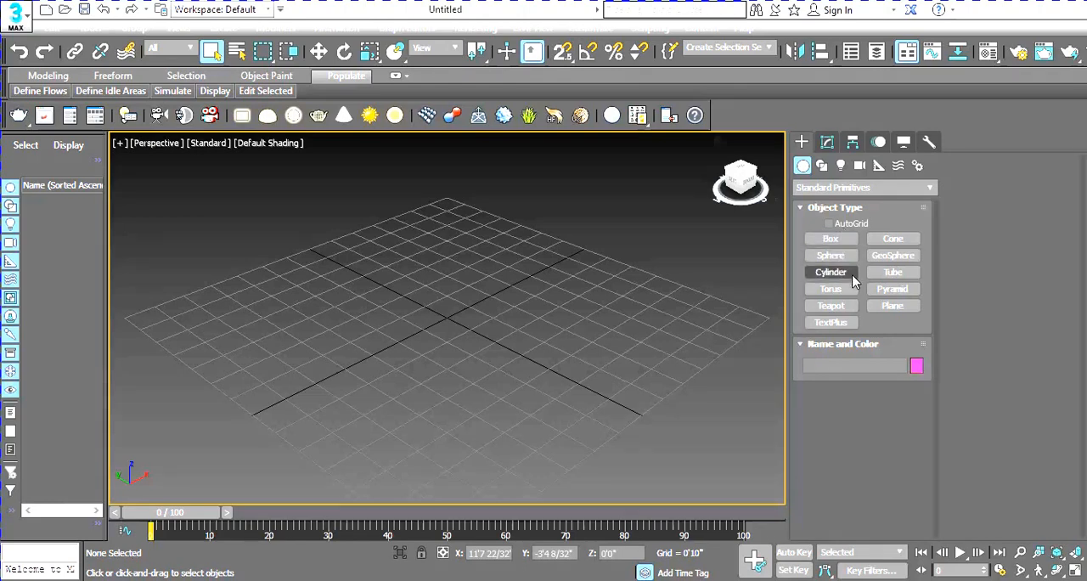
click(888, 307)
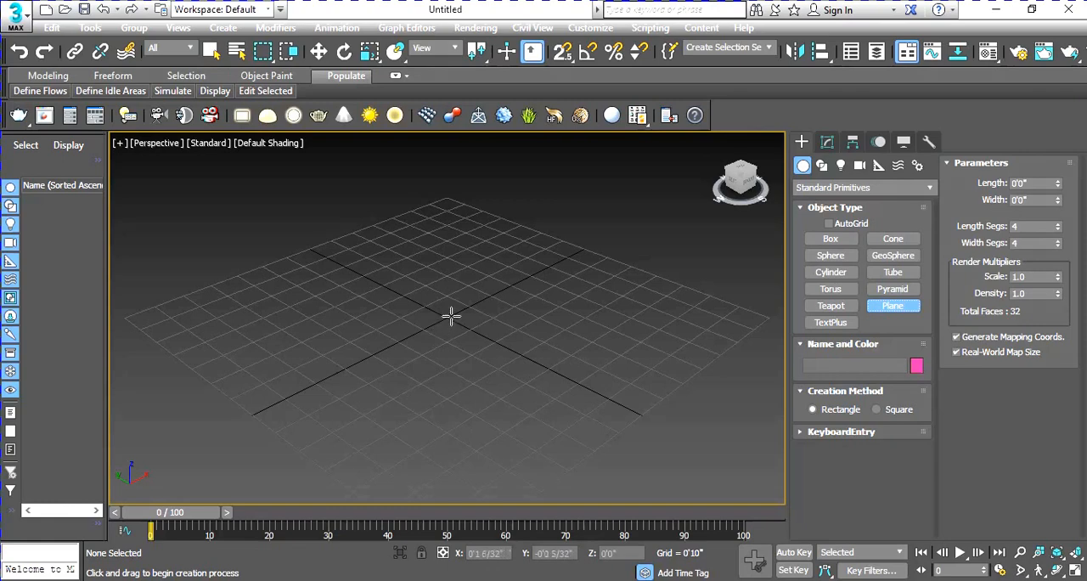
drag(449, 318, 703, 246)
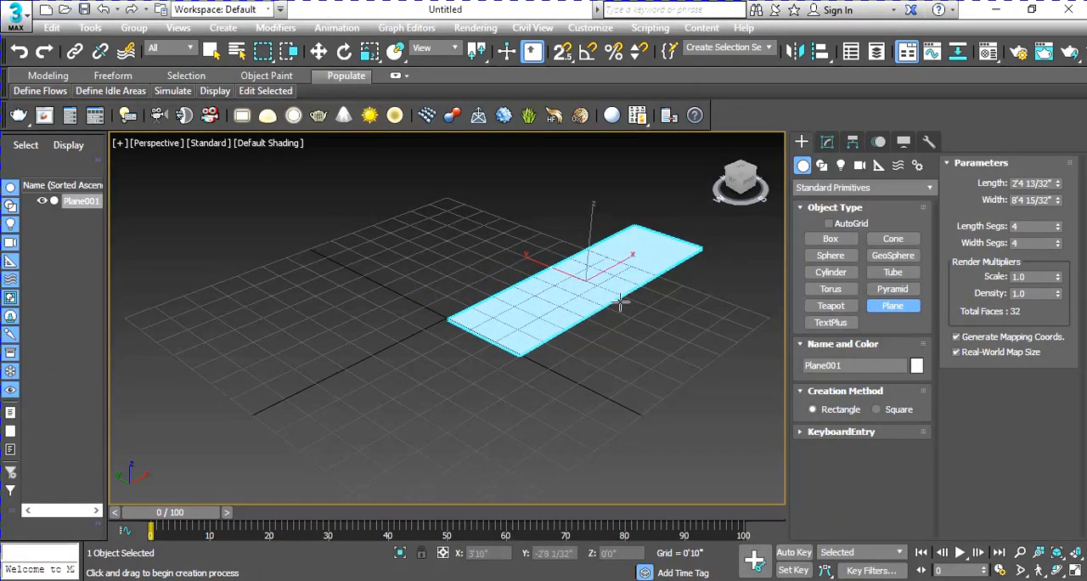
right_click(531, 260)
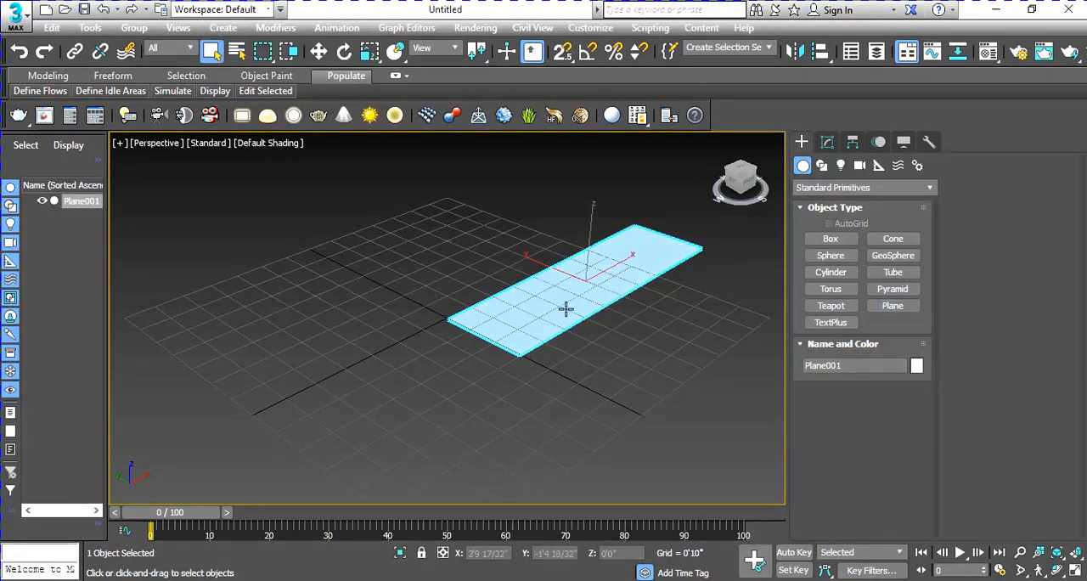
Step: Open the plane's parameters for modification and show Edged Faces in the Perspective viewport
click(826, 146)
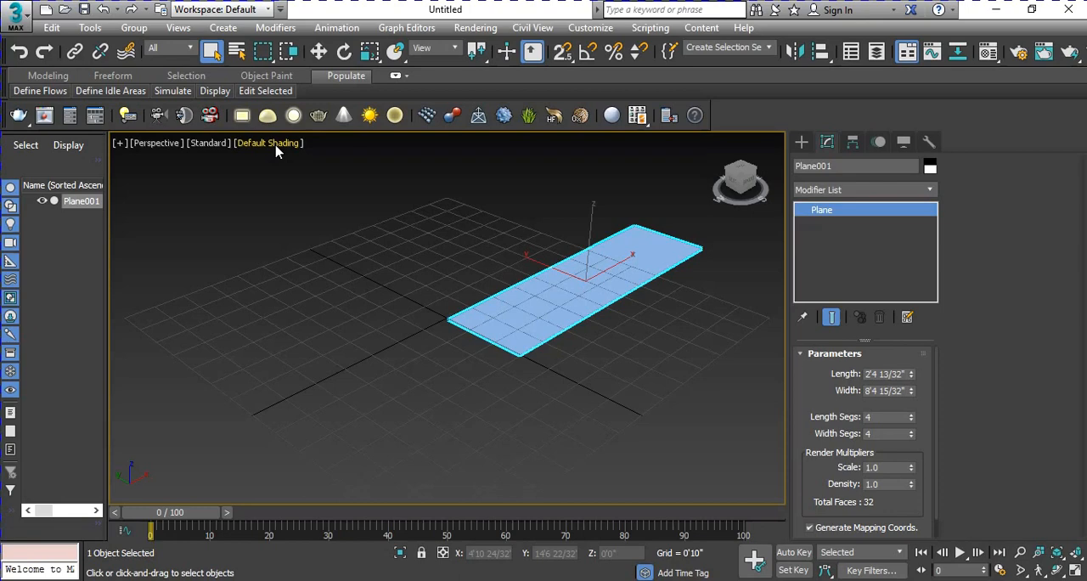
click(275, 151)
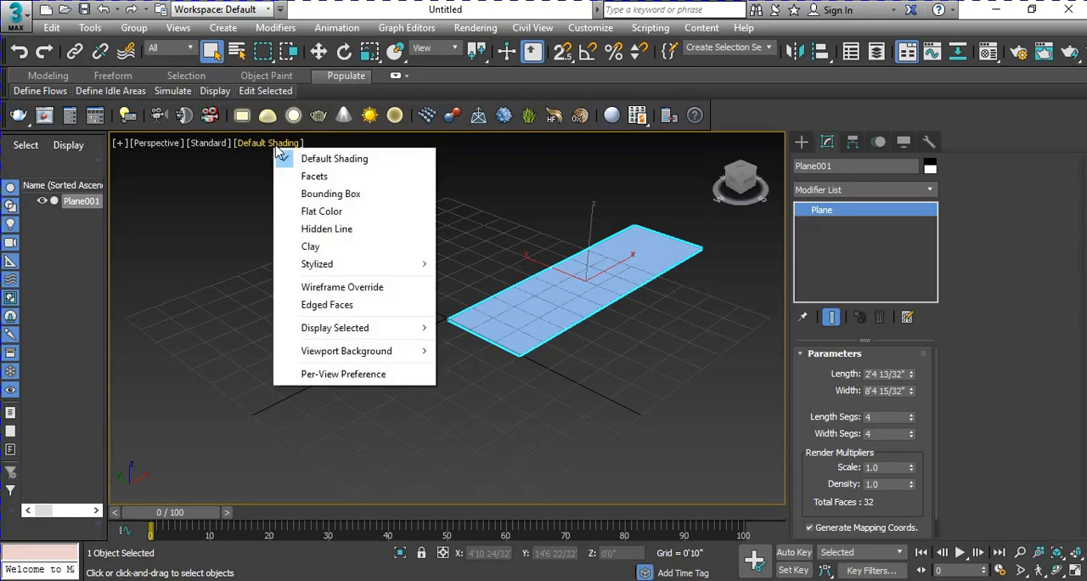
click(322, 305)
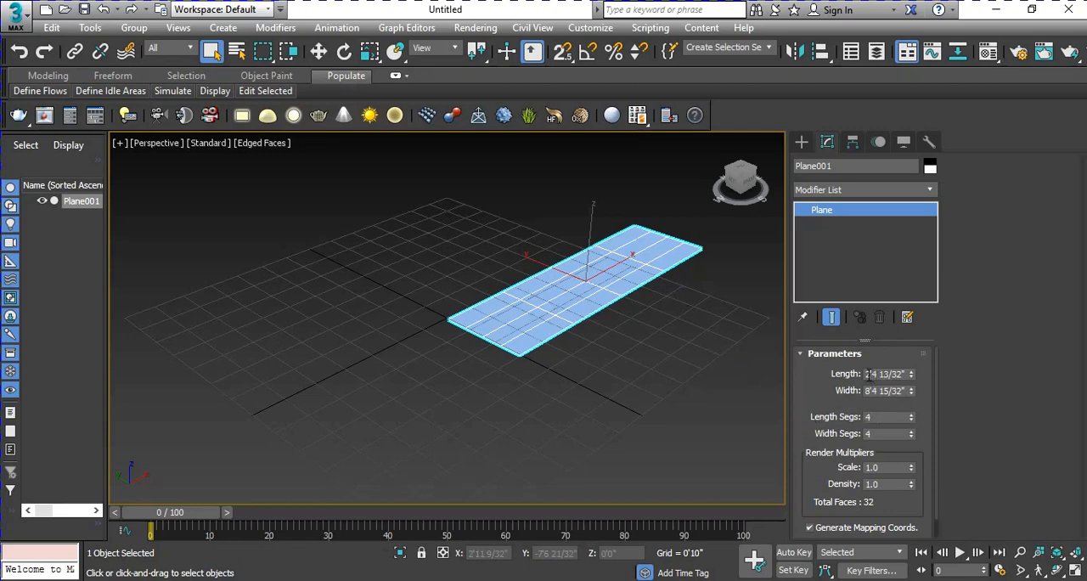
Step: Set the plane's length to 12' and its width to 4'
drag(868, 374, 967, 372)
text(12')
key(Tab)
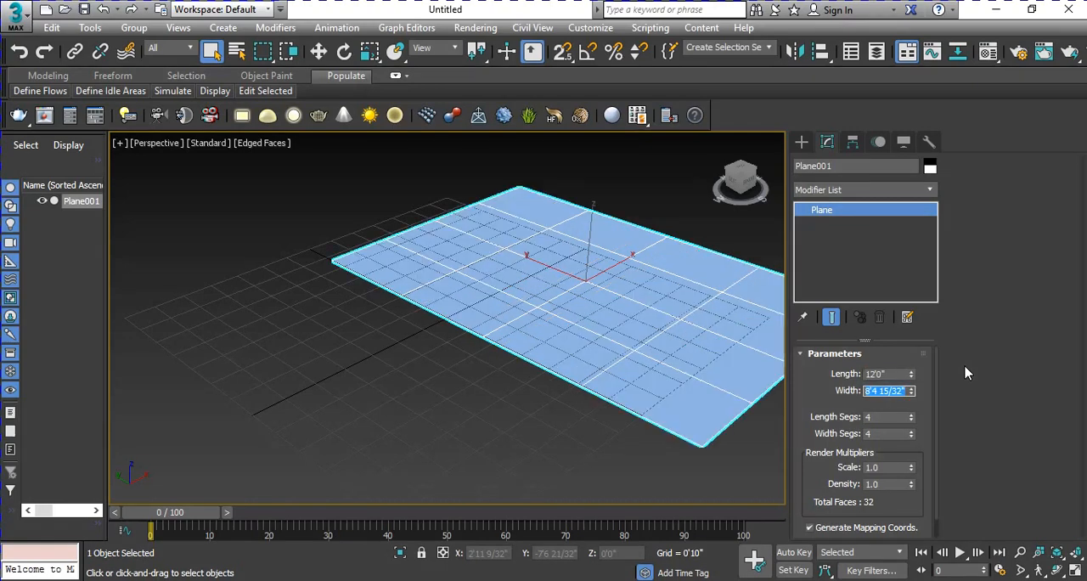
text(4)
key(Return)
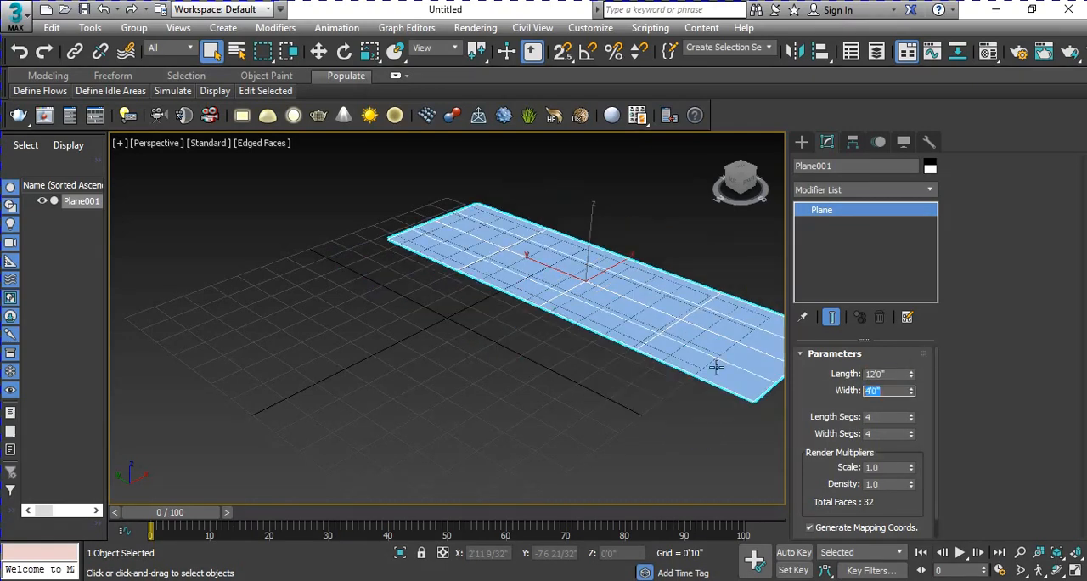
middle_drag(514, 365, 416, 397)
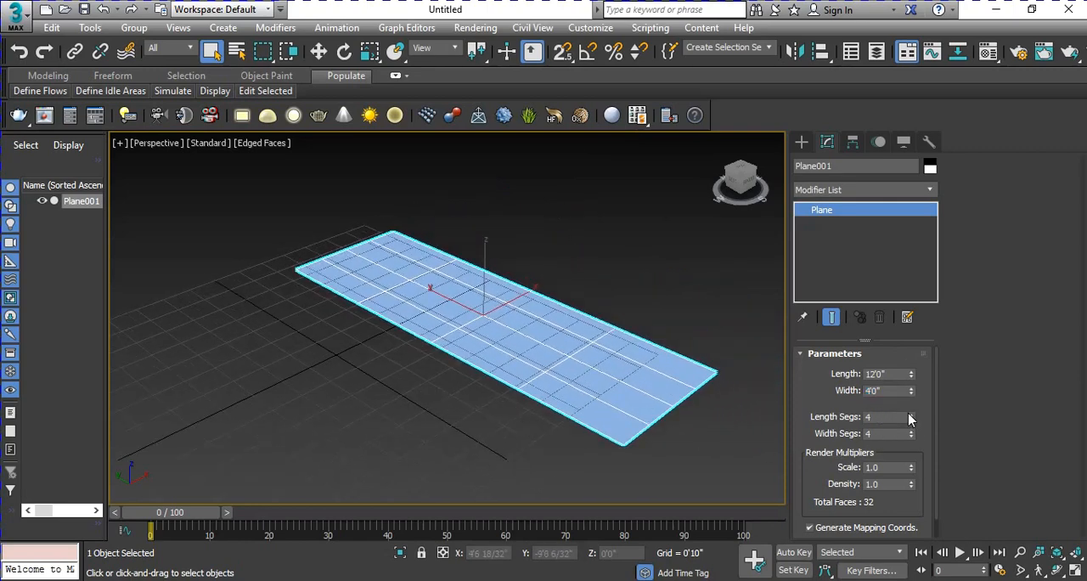
Step: Divide the plane into 24 length segments and 1 width segment
drag(913, 420, 918, 390)
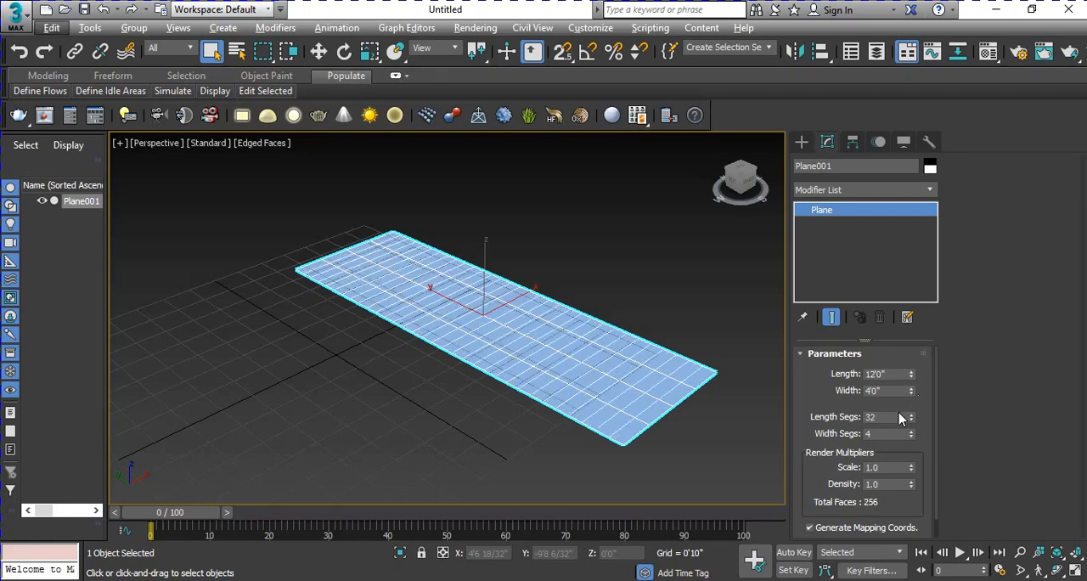
key(ctrl+z)
double_click(880, 417)
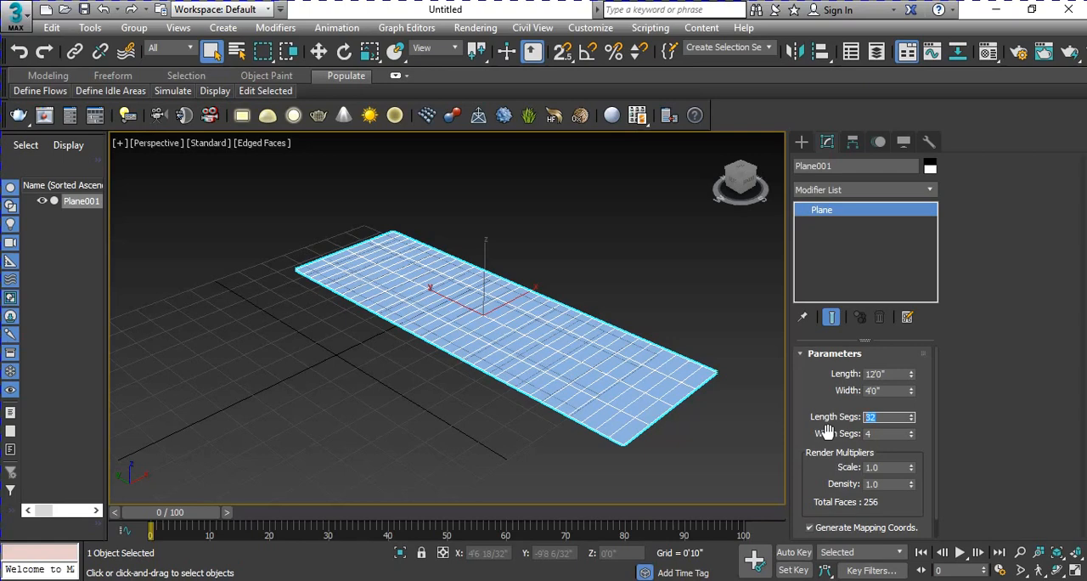
text(24)
double_click(874, 433)
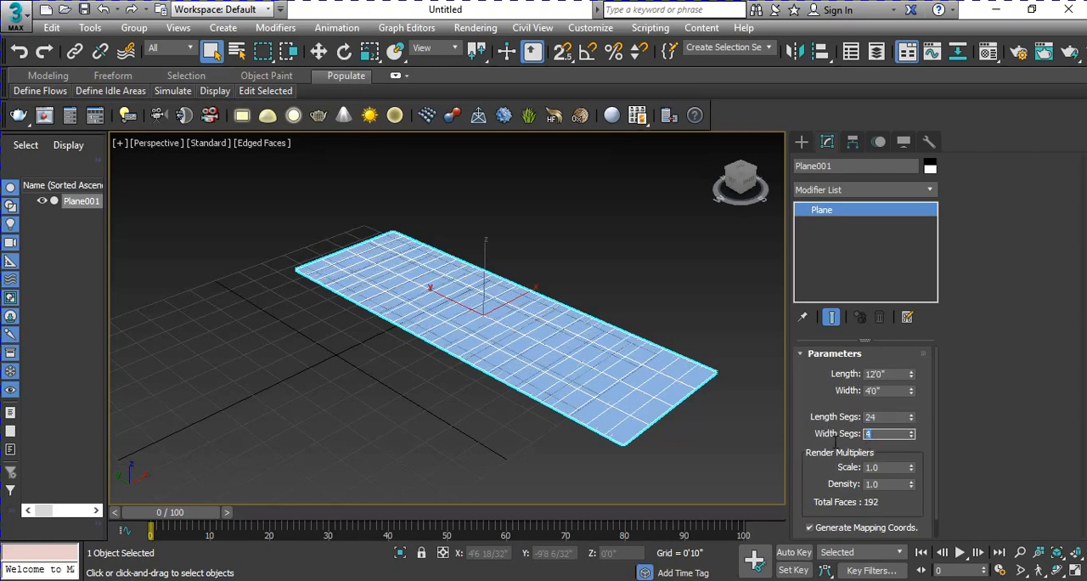
right_click(912, 437)
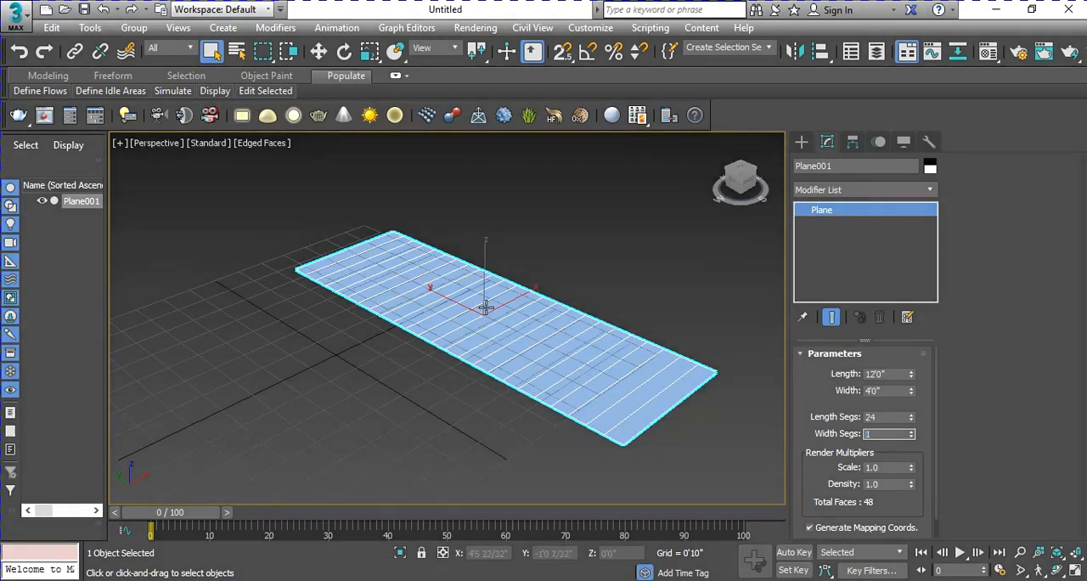
Step: Convert the plane to an Editable Poly
right_click(482, 305)
mouse_move(593, 467)
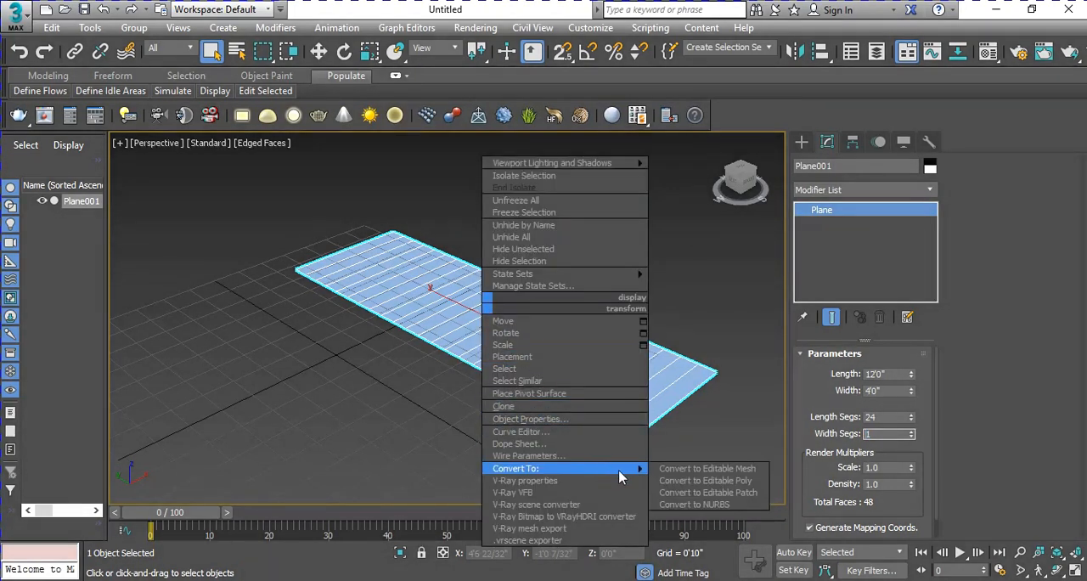
click(684, 480)
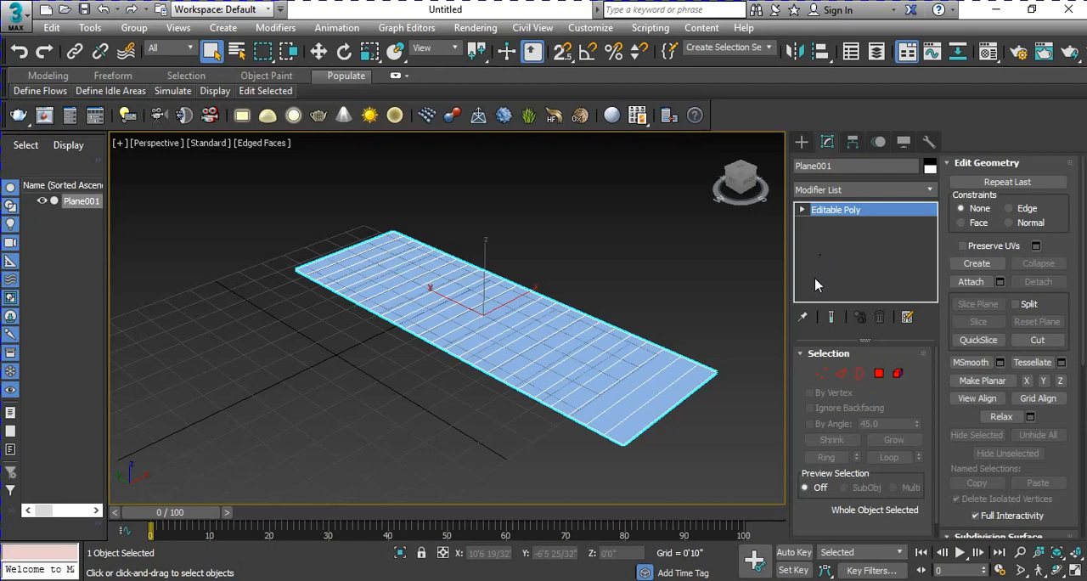
Step: Switch to four viewports and select all crosswise edges of the plane in the Top view at Edge level
click(841, 374)
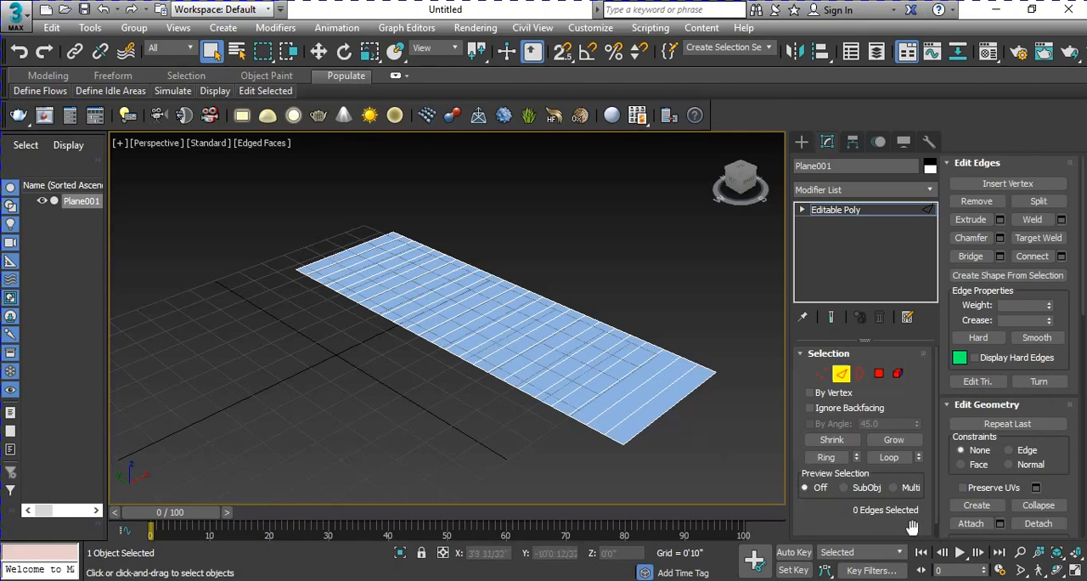
click(1074, 574)
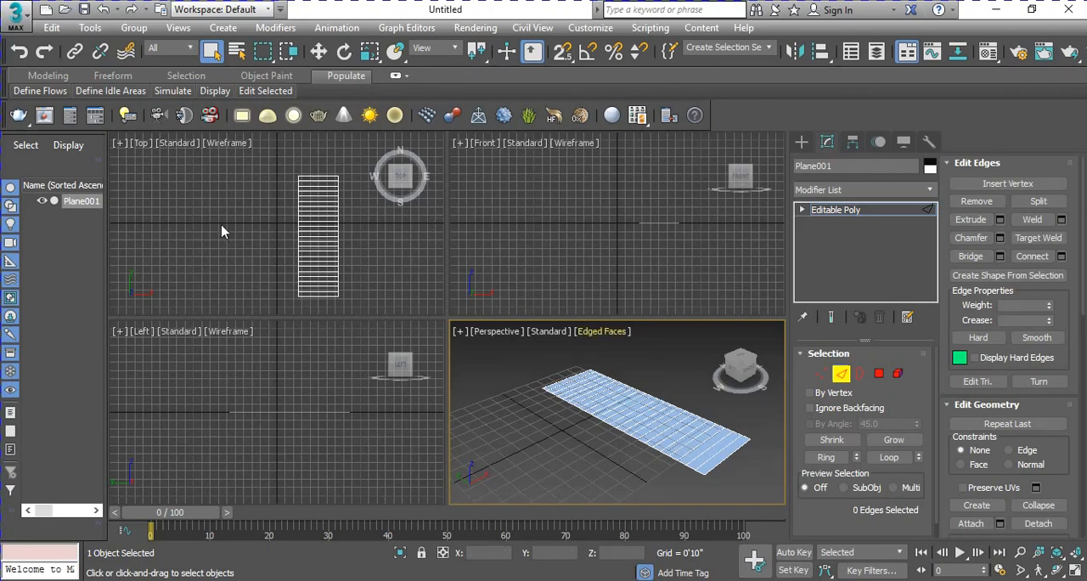
middle_drag(321, 222, 310, 199)
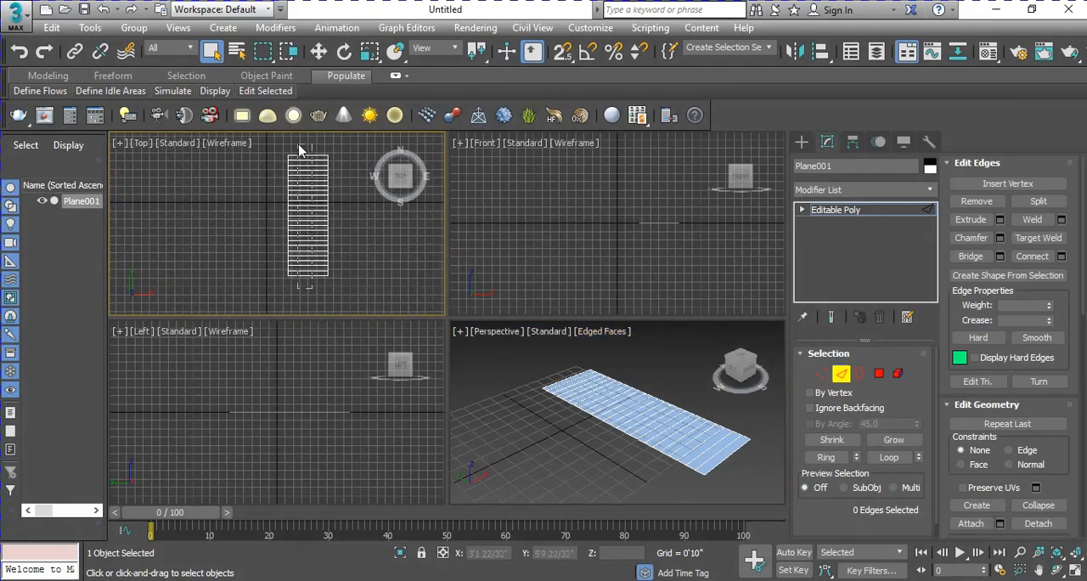
drag(298, 146, 299, 147)
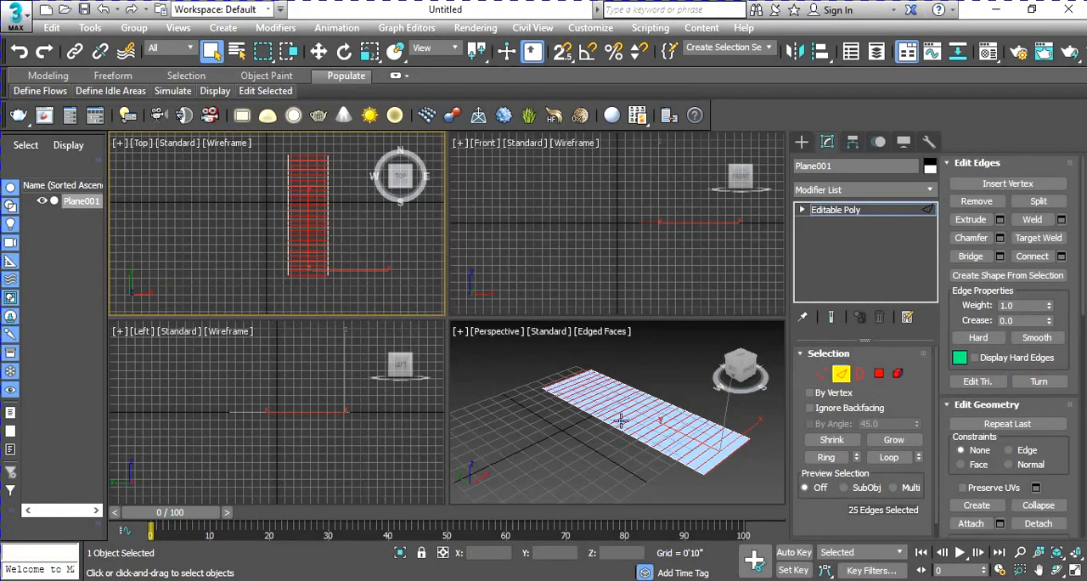
Step: Extrude the selected crosswise edges with a height of -0.5" using the Extrude Edges settings
middle_drag(673, 412, 635, 405)
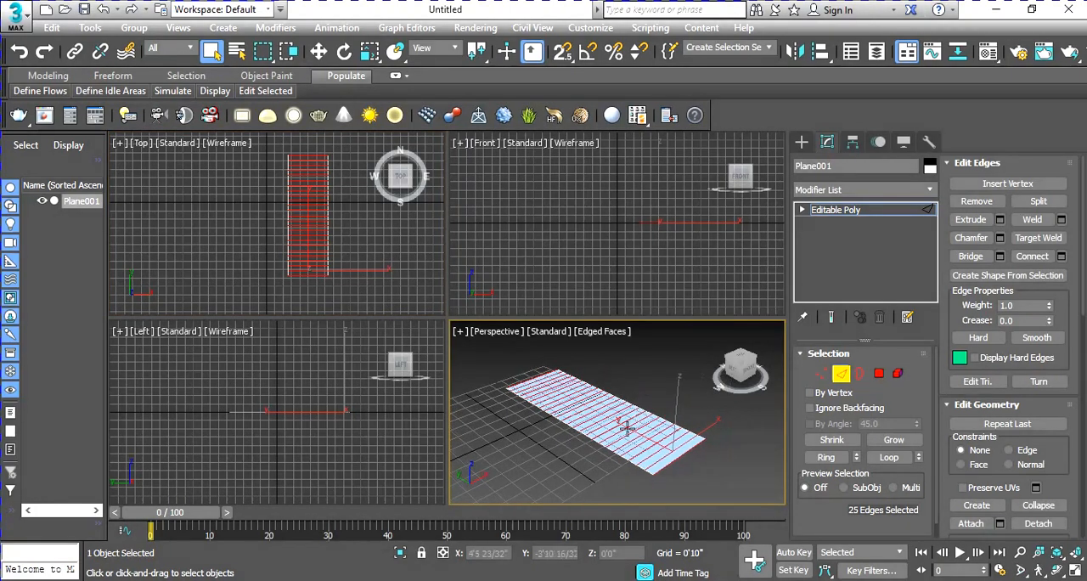
scroll(626, 427, up, 3)
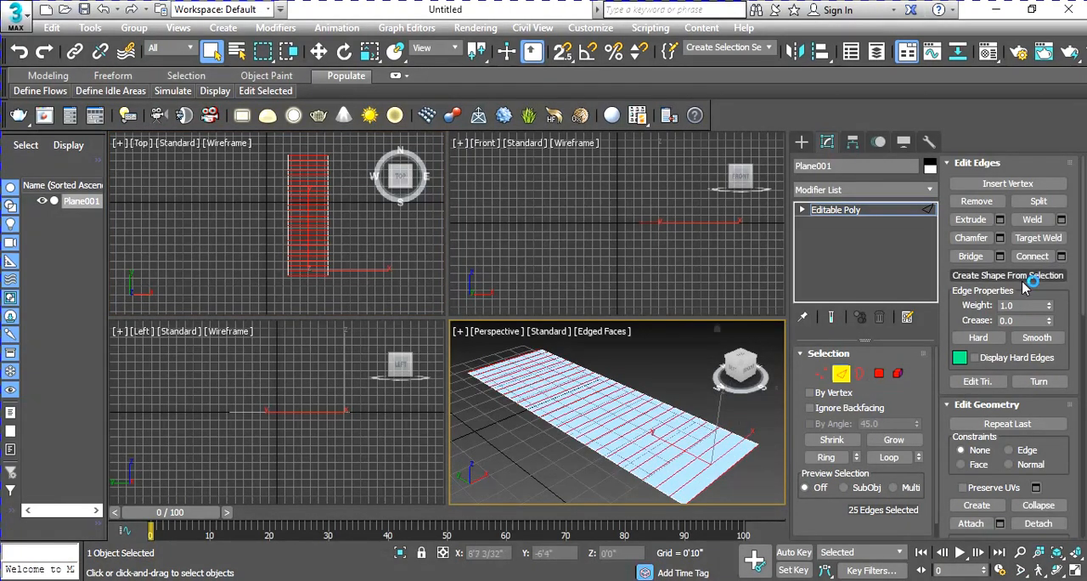
click(1000, 221)
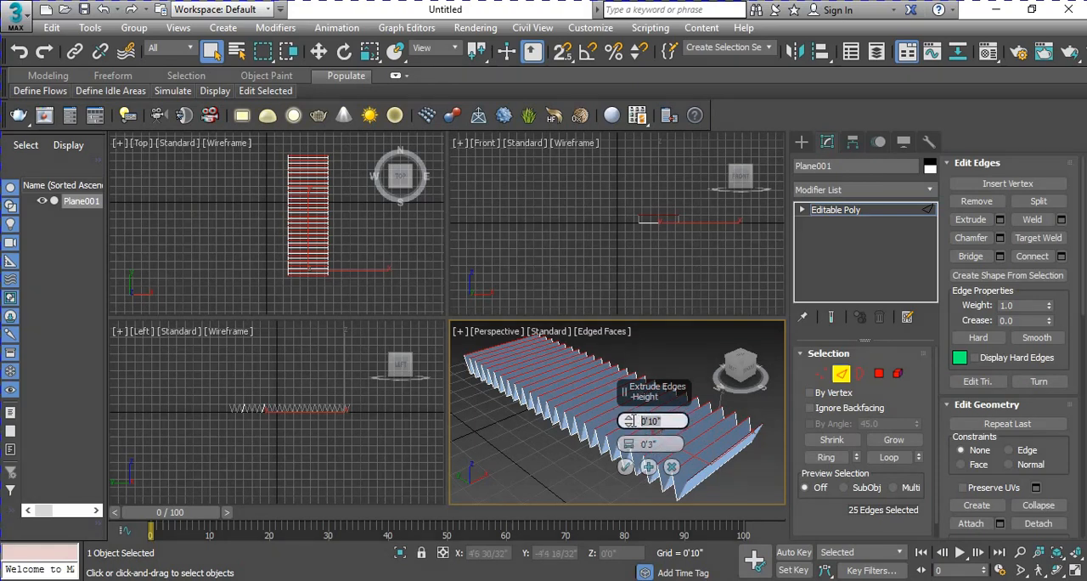
text(-.5)
key(Return)
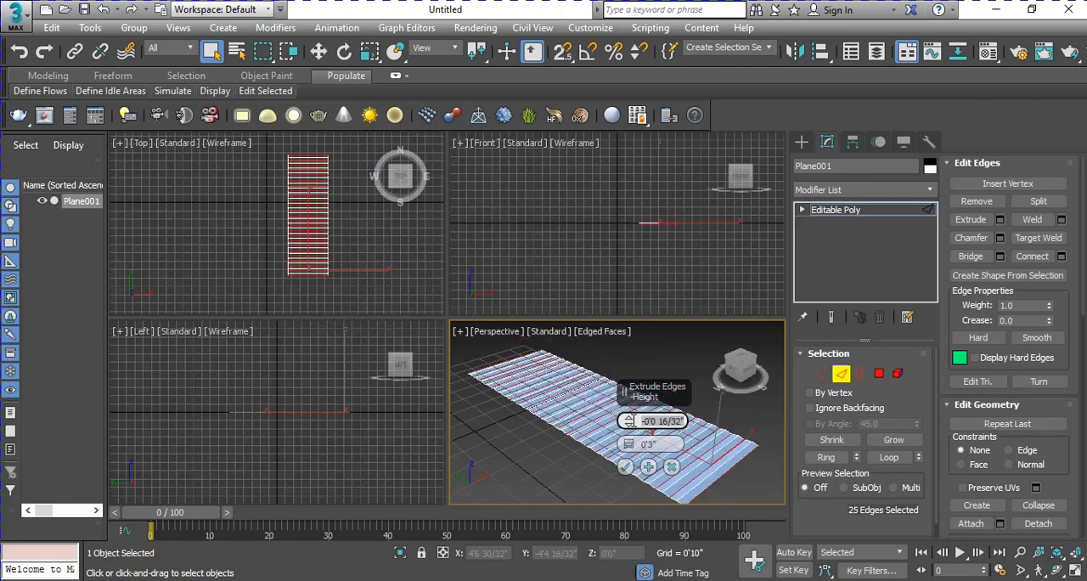
Step: Try an extrusion width of 1" for the selected edges
click(630, 445)
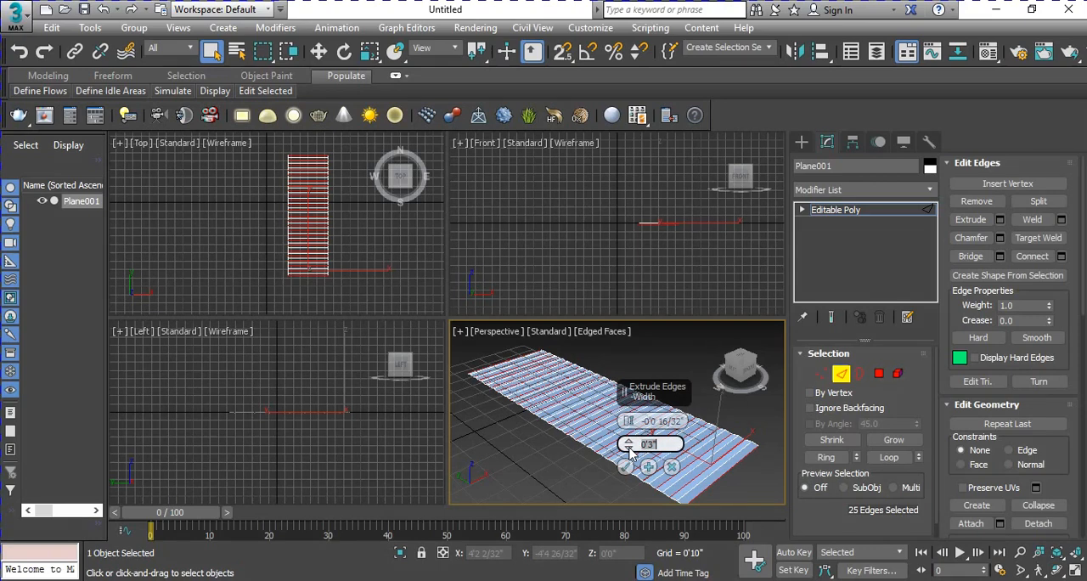
text(0'3)
text(")
text(1)
key(Return)
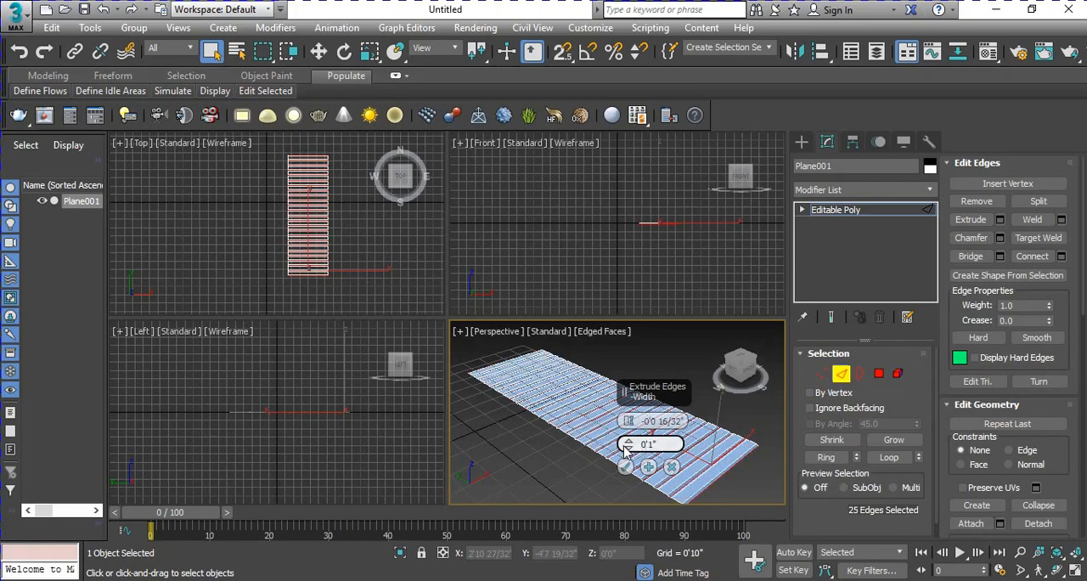
Step: Set the edge extrusion width to 0.5" and apply the extrusion
scroll(735, 462, up, 6)
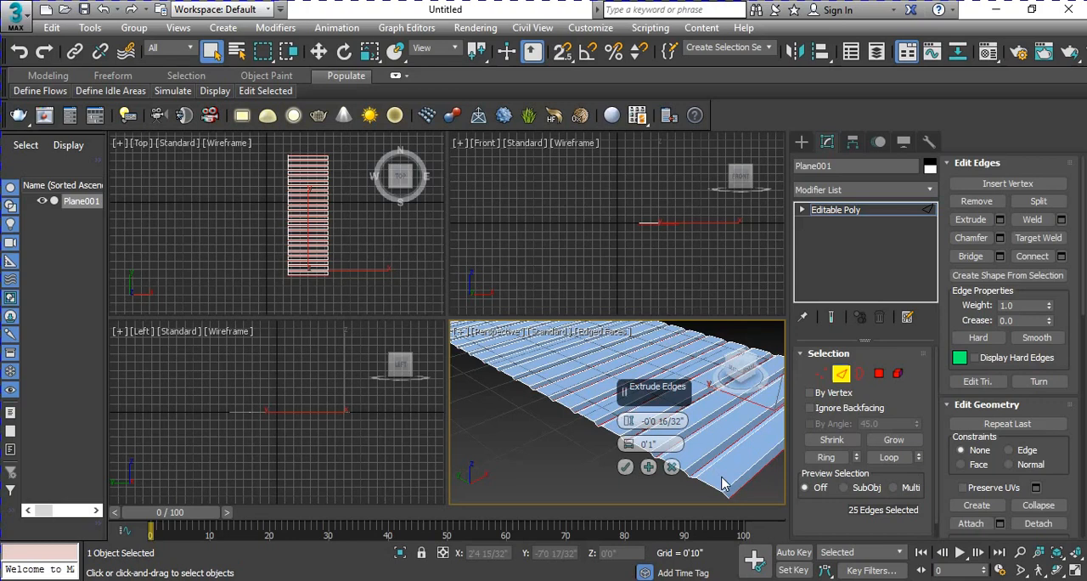
drag(660, 446, 639, 446)
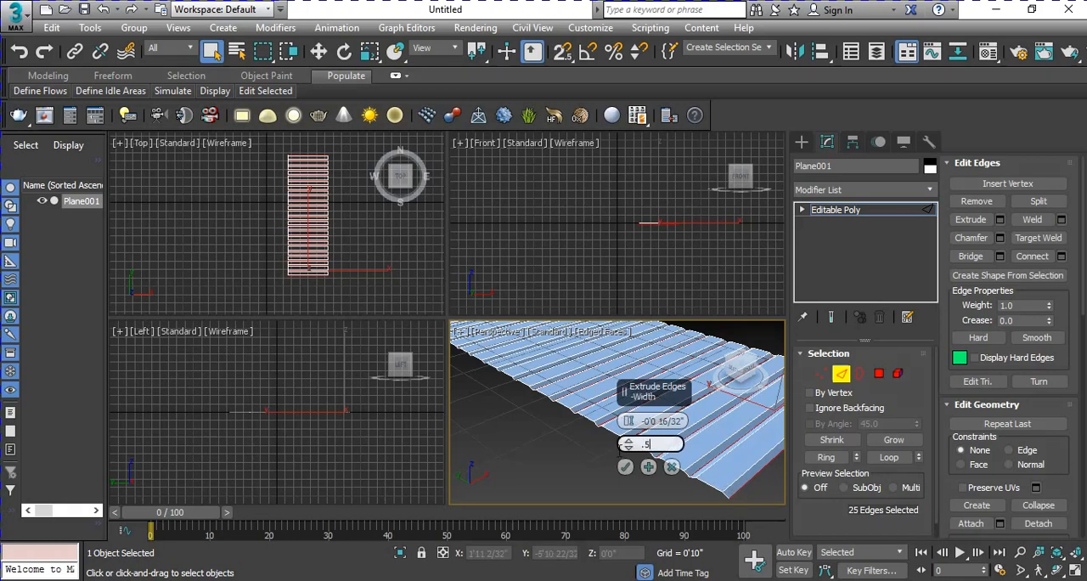
text(.5)
key(Return)
middle_drag(709, 456, 944, 484)
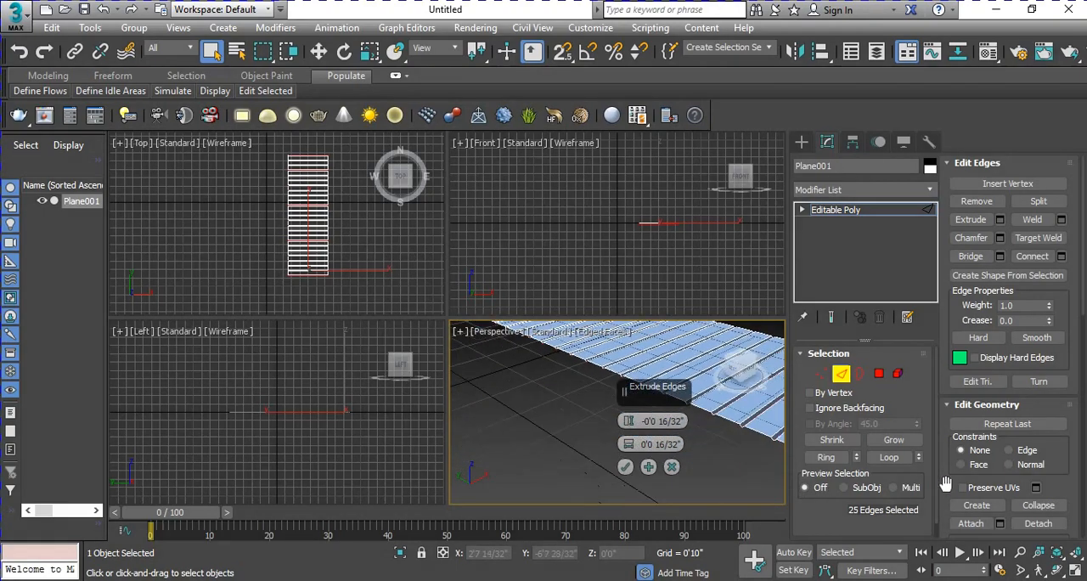
click(625, 467)
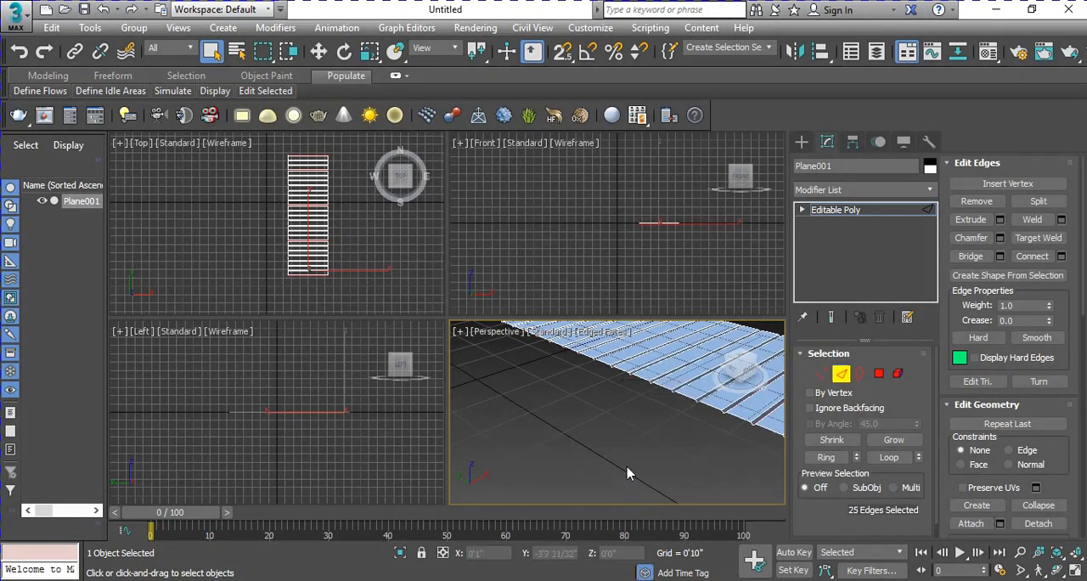
Step: Examine the shape of the extruded grooves along the plane's side up close in the Perspective viewport
middle_drag(696, 394, 562, 411)
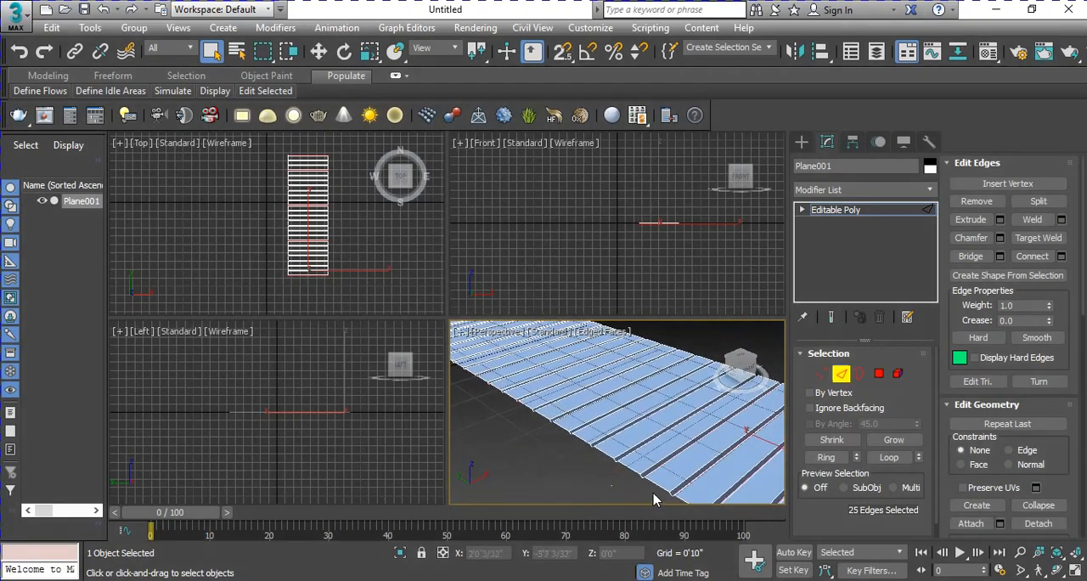
scroll(632, 412, up, 6)
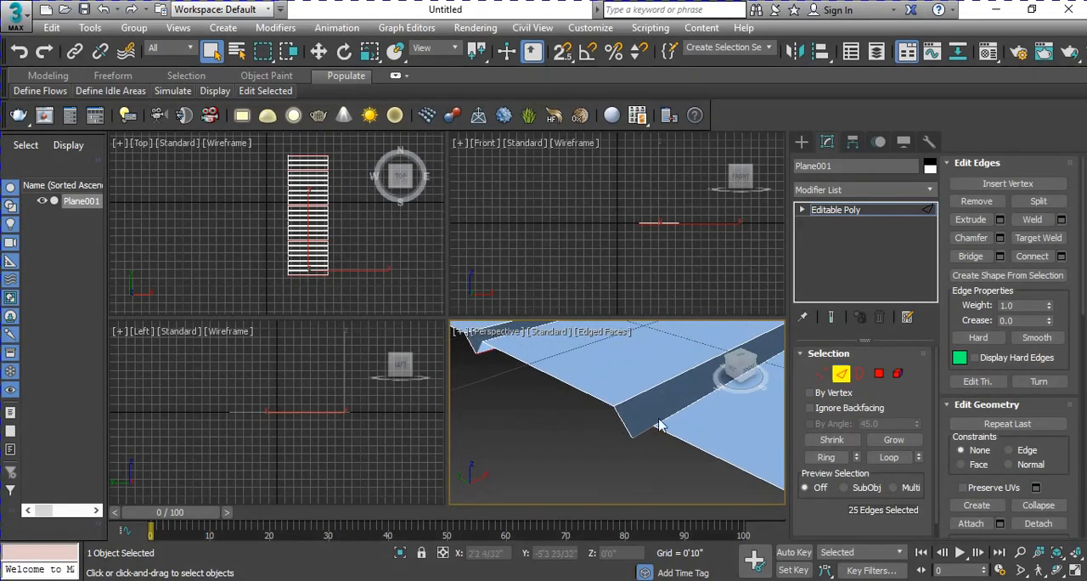
scroll(499, 404, down, 5)
middle_drag(552, 428, 728, 486)
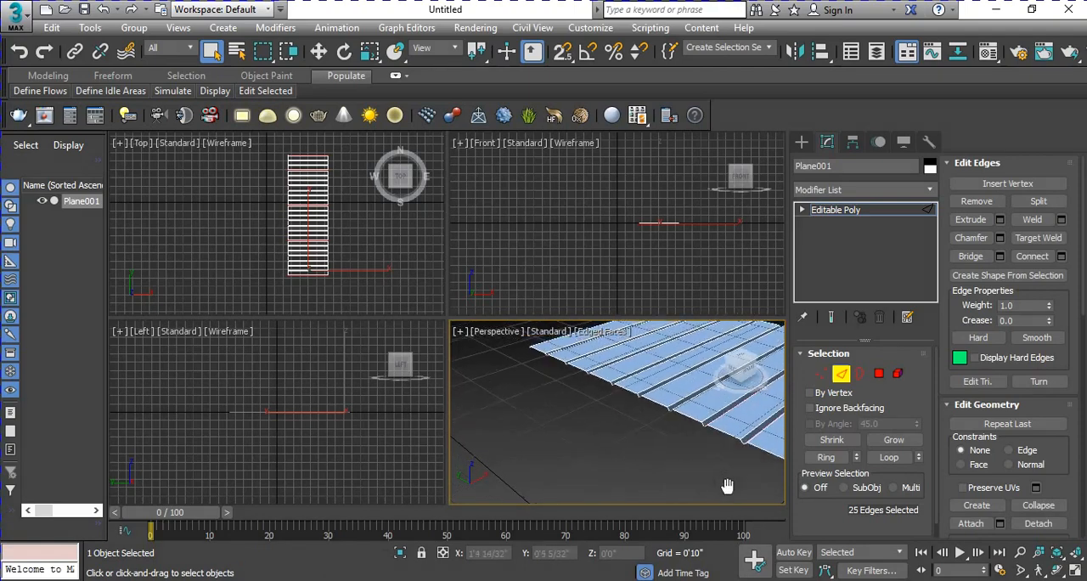
scroll(574, 447, down, 3)
middle_drag(728, 444, 569, 392)
middle_drag(654, 438, 573, 386)
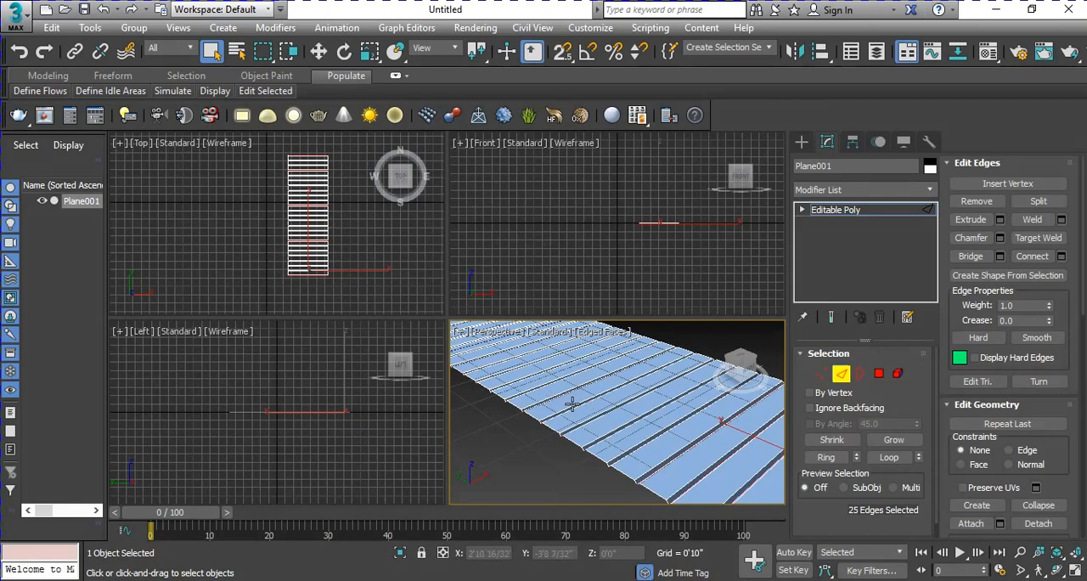
middle_drag(709, 461, 684, 399)
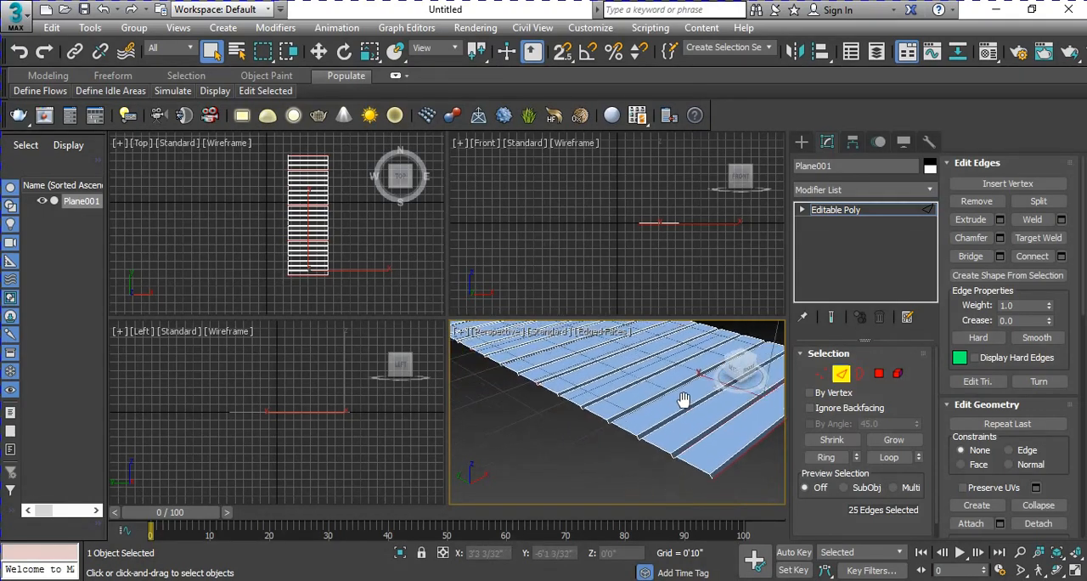
Step: Maximize the Perspective viewport and hide its grid for a clear view of the grooved plane
scroll(635, 437, up, 4)
scroll(646, 448, down, 2)
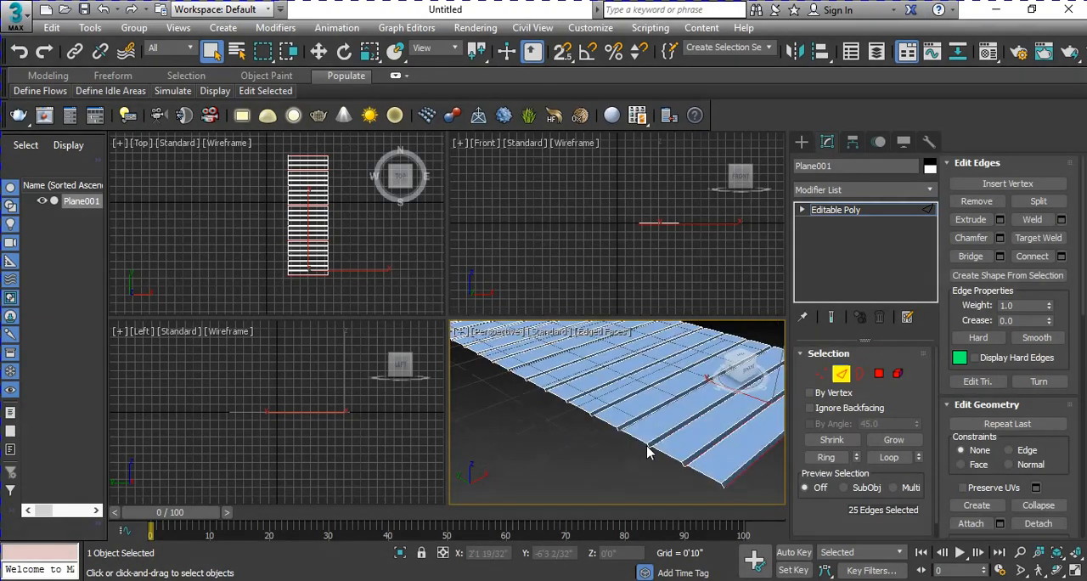
key(alt+w)
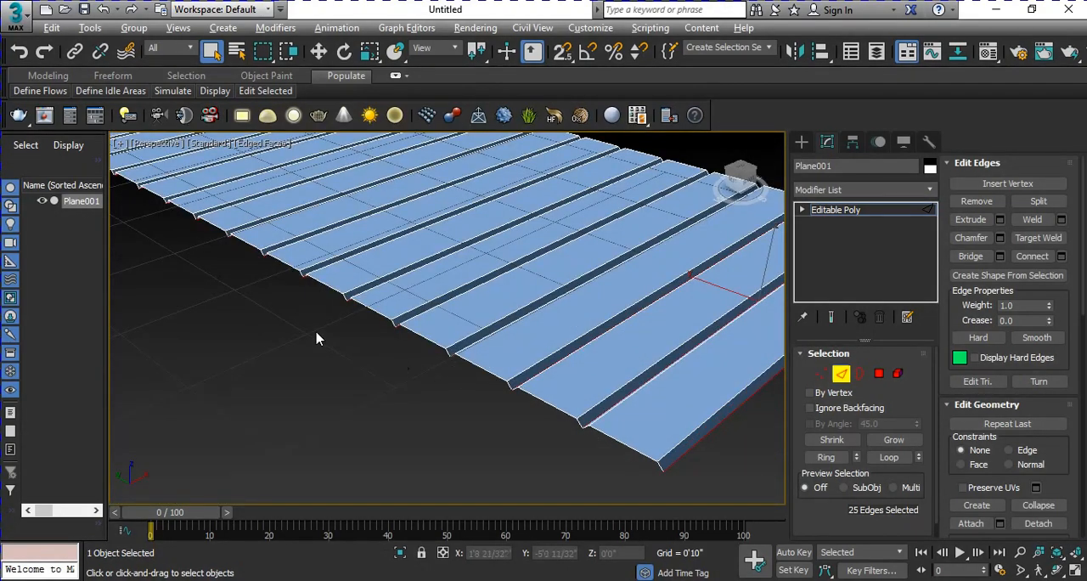
scroll(449, 344, down, 3)
middle_drag(320, 326, 478, 391)
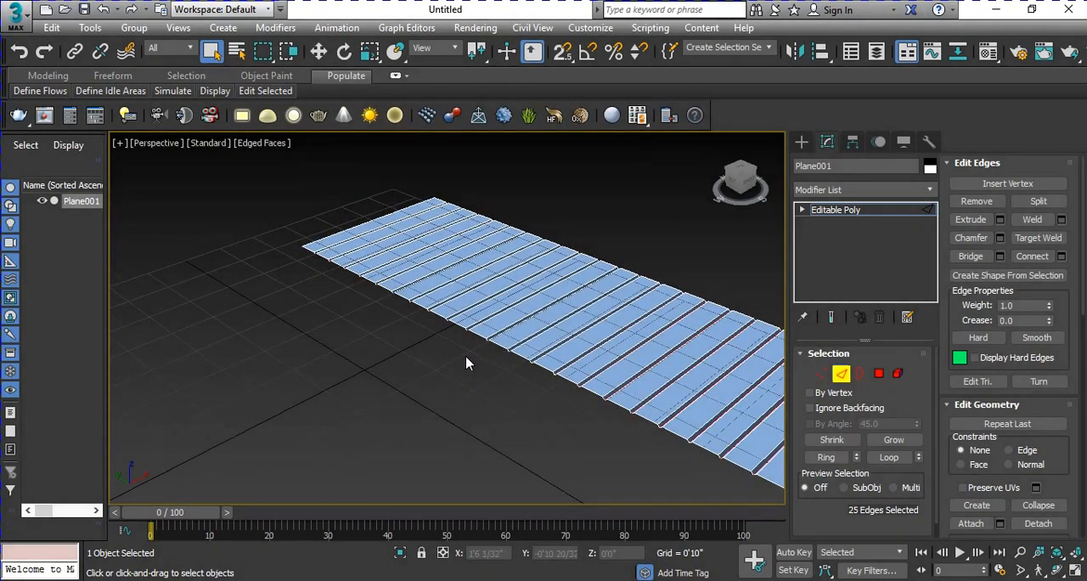
key(g)
alt+middle_drag(544, 377, 491, 342)
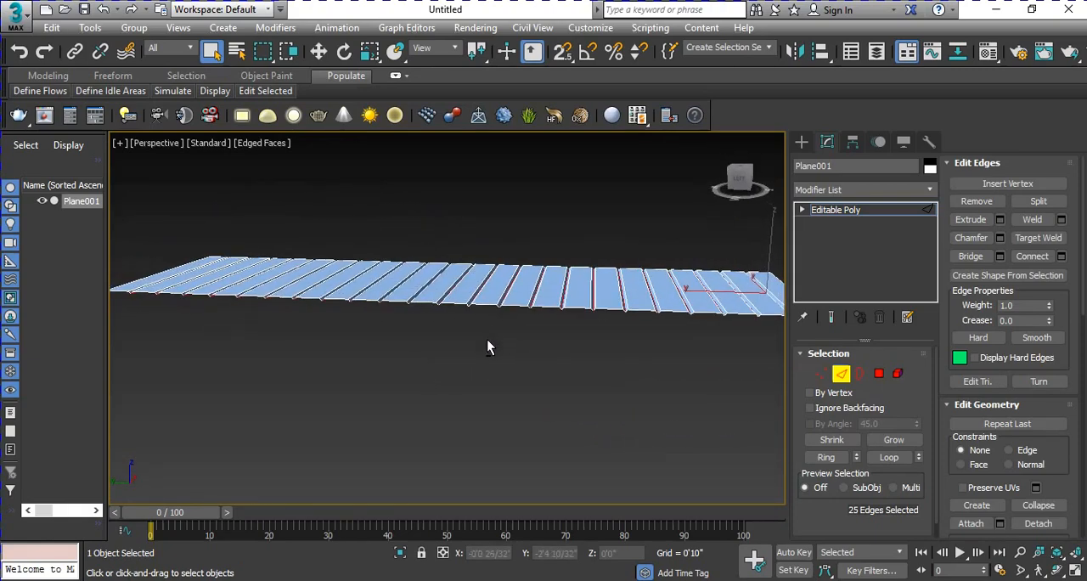
Step: Select the lower outer edges at both short ends of the grooved plane
scroll(487, 344, up, 5)
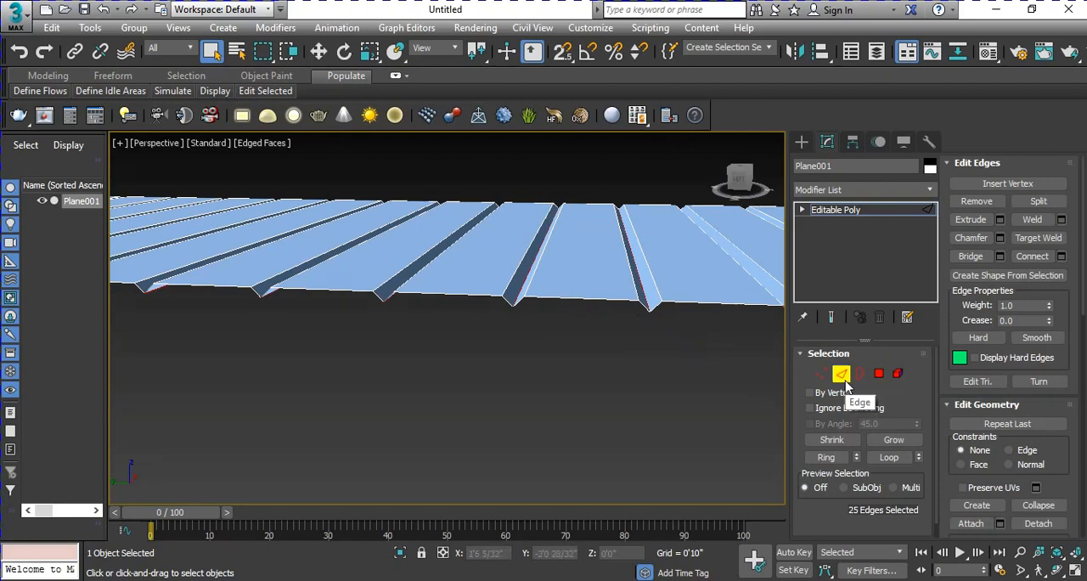
alt+middle_drag(359, 372, 502, 361)
scroll(428, 343, down, 5)
middle_drag(182, 349, 504, 402)
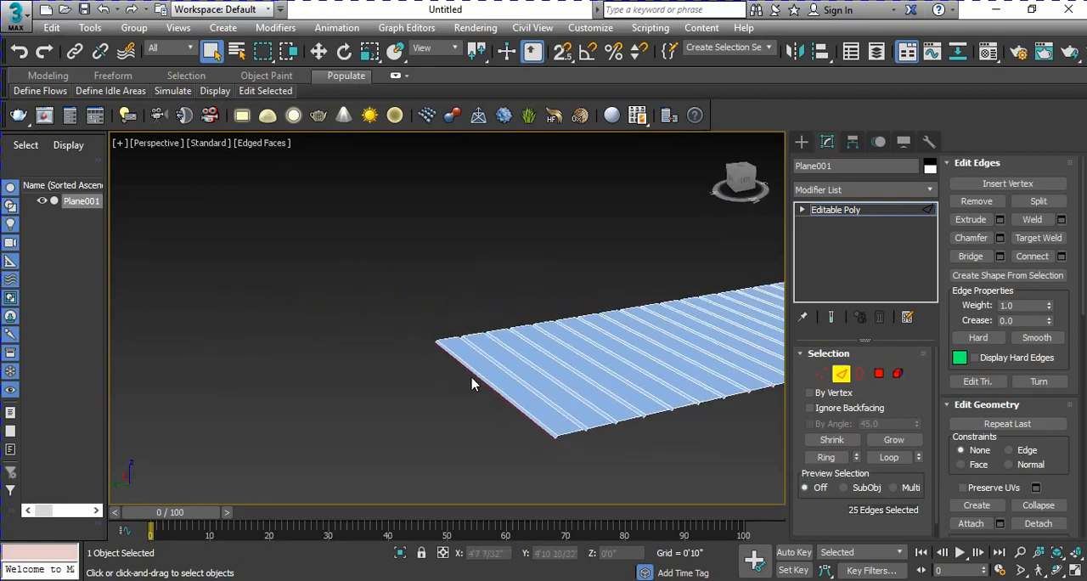
click(512, 406)
scroll(517, 430, up, 2)
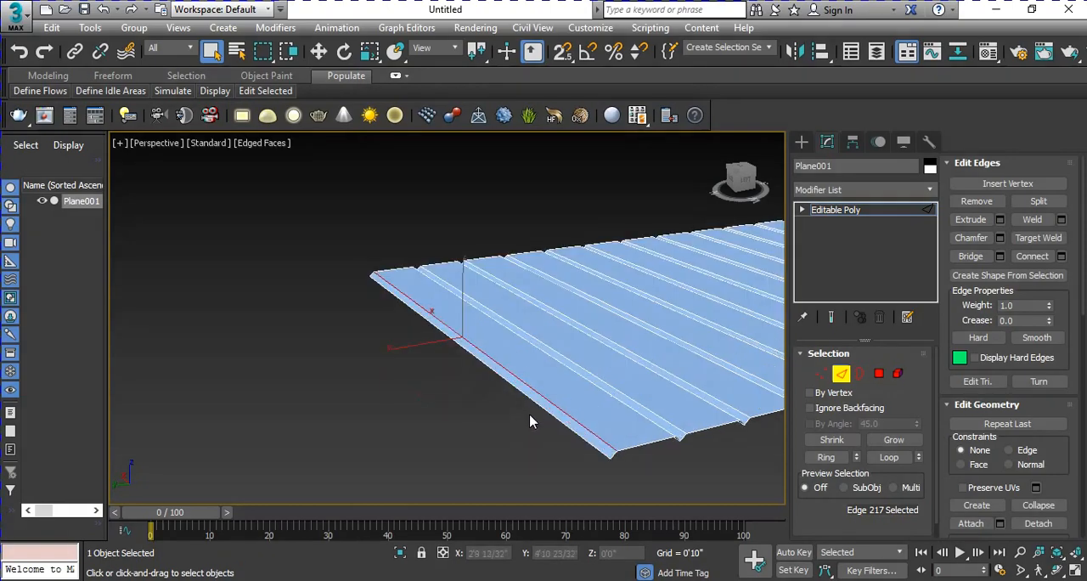
click(540, 406)
middle_drag(638, 417, 114, 411)
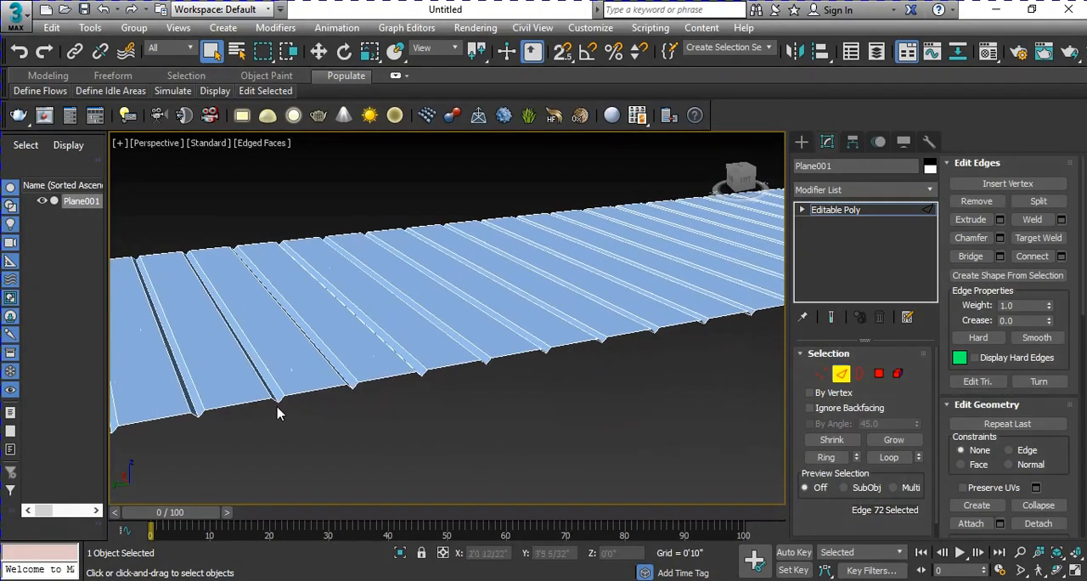
scroll(277, 411, down, 3)
alt+middle_drag(599, 385, 448, 186)
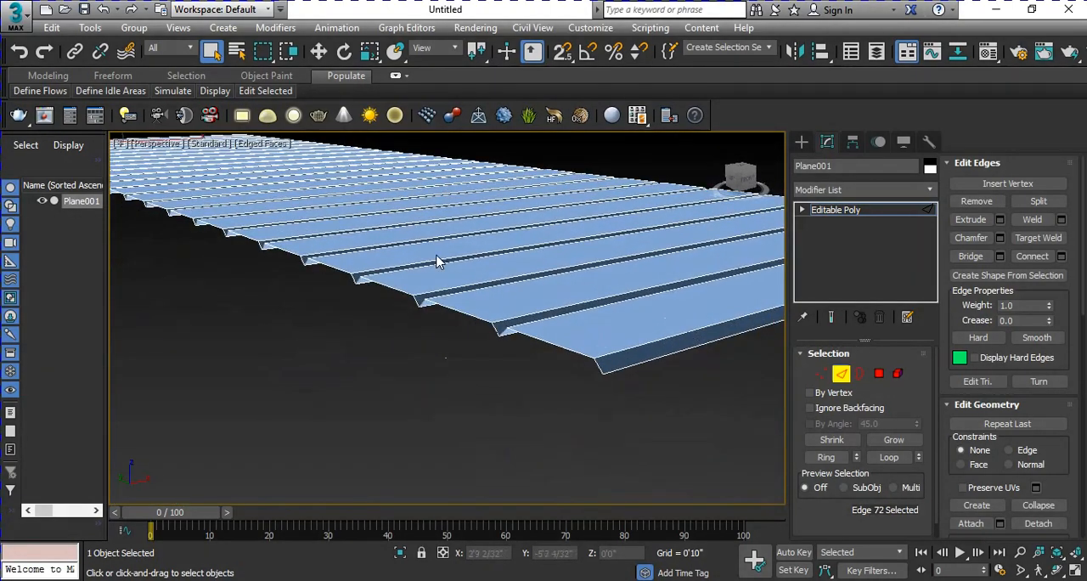
click(671, 353)
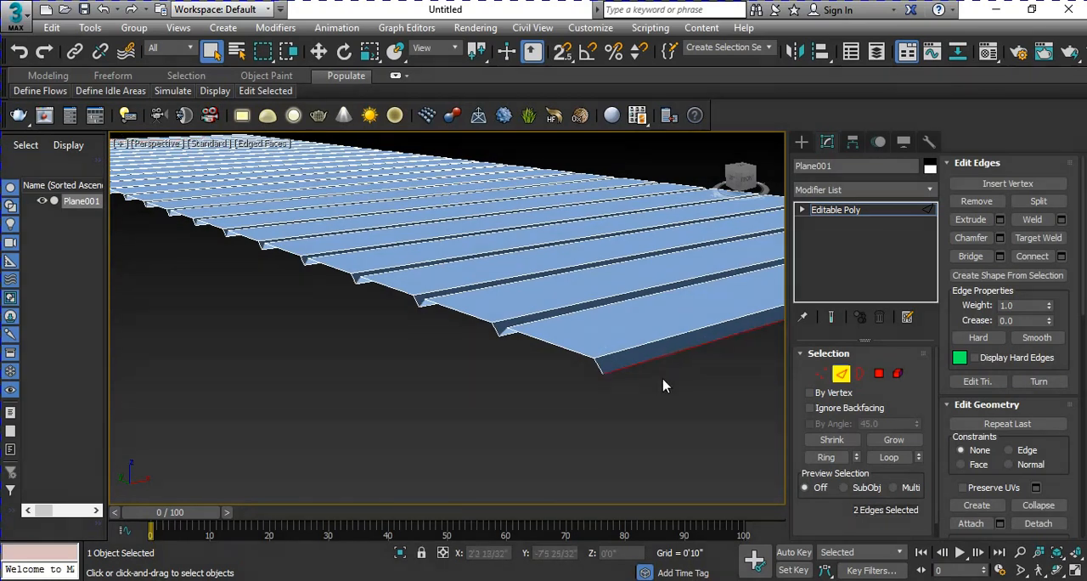
Step: Move the two selected end edges straight down along Z by about 4.5" to form the end walls
scroll(544, 399, down, 6)
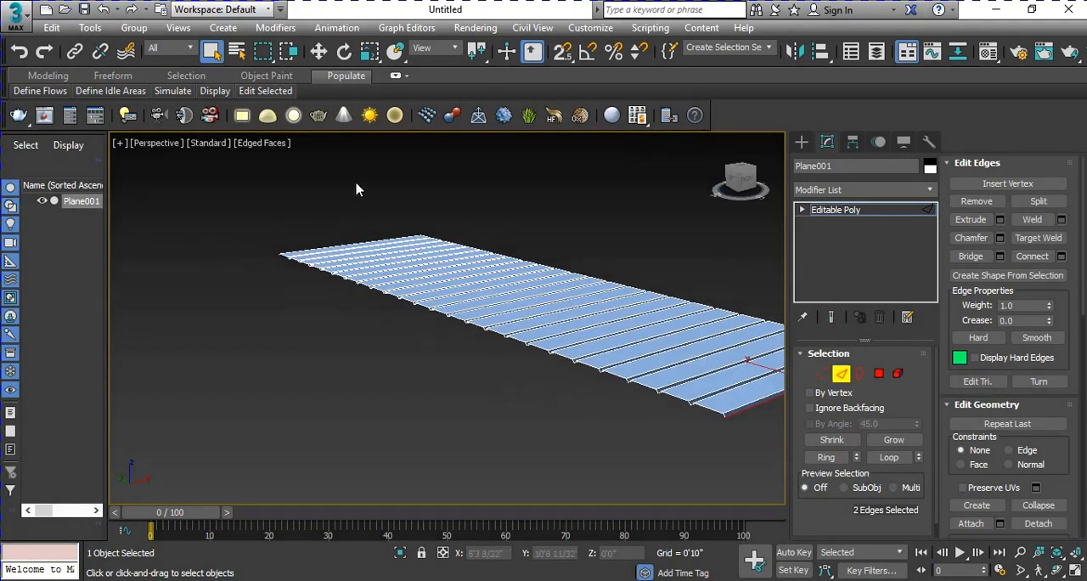
click(319, 52)
middle_drag(487, 400, 475, 428)
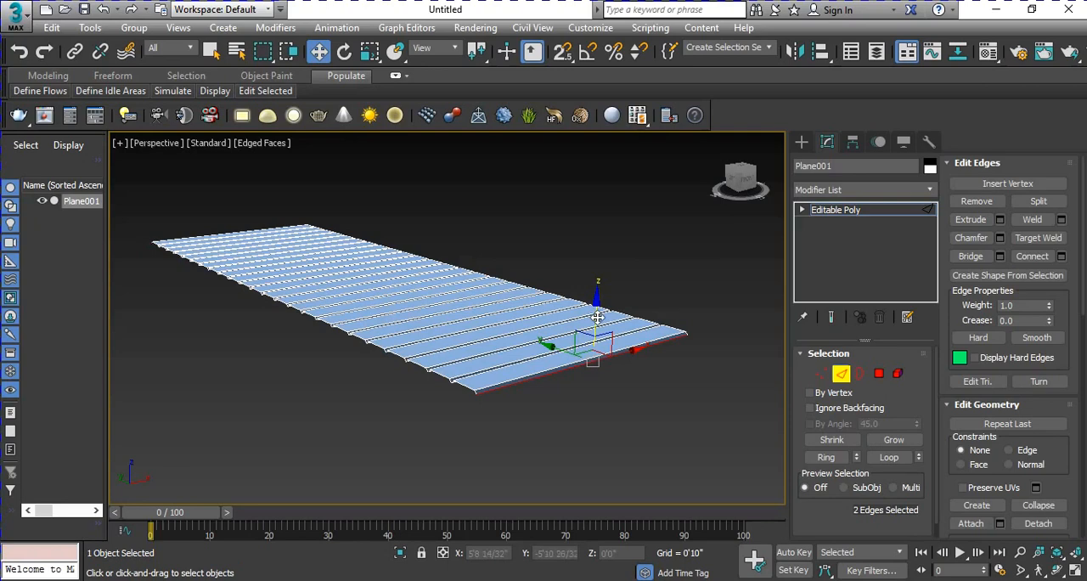
shift+drag(596, 317, 616, 350)
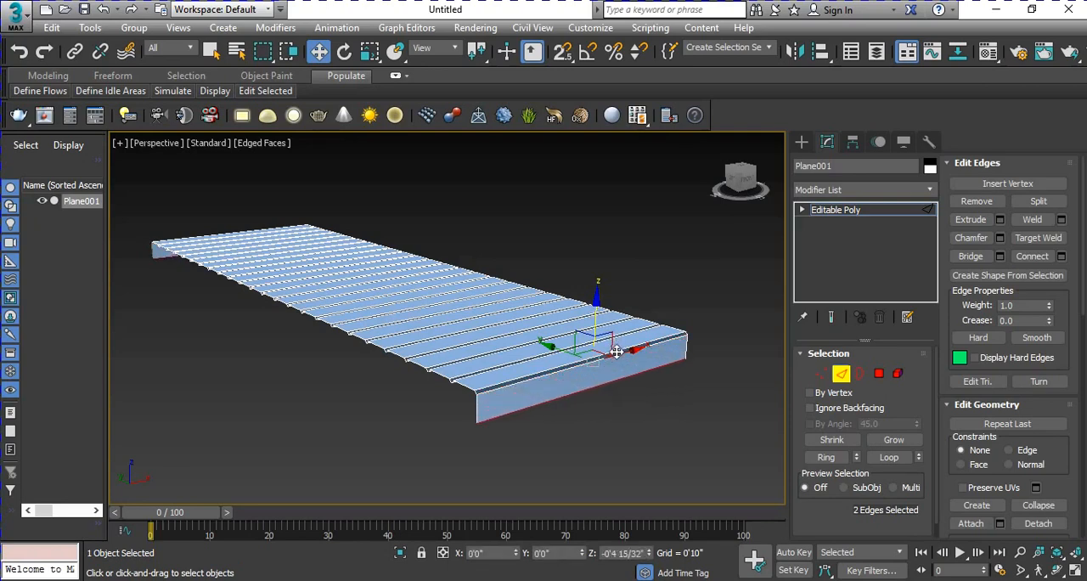
Step: Bridge the lower edges of the two end walls to form the slab's underside
alt+middle_drag(431, 416, 654, 356)
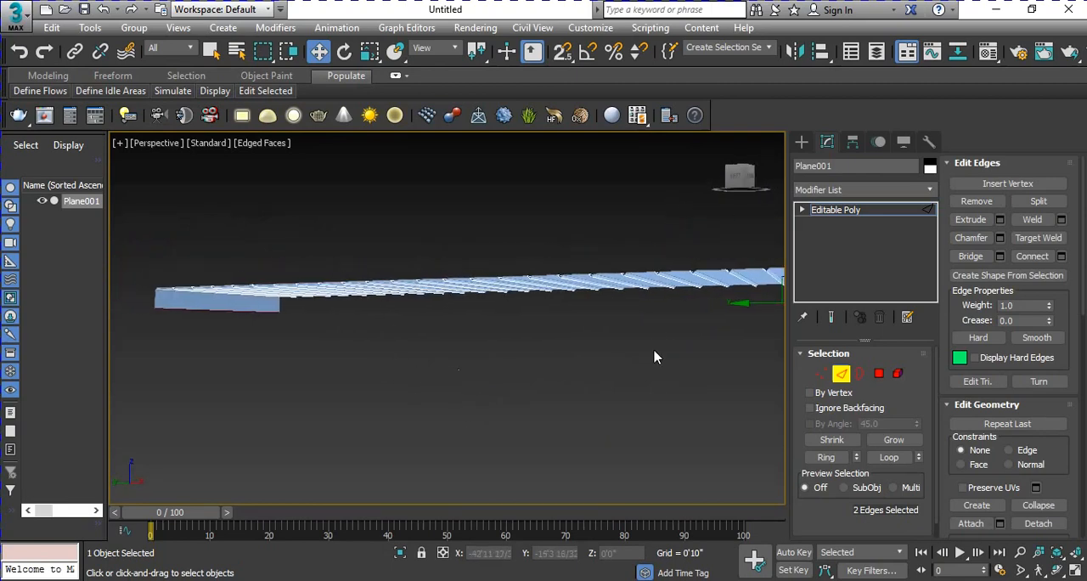
click(221, 312)
middle_drag(521, 370, 497, 381)
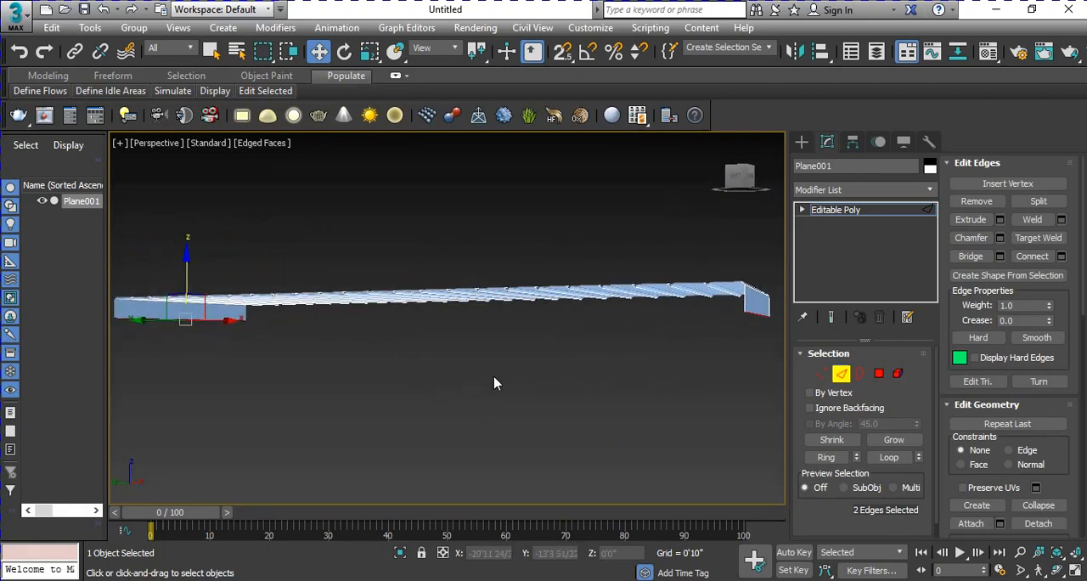
click(972, 256)
mouse_move(580, 386)
alt+middle_down()
mouse_move(599, 346)
mouse_move(566, 340)
mouse_move(562, 378)
mouse_move(540, 382)
mouse_move(585, 355)
mouse_move(569, 363)
mouse_move(563, 399)
mouse_move(582, 415)
mouse_move(578, 406)
alt+middle_up()
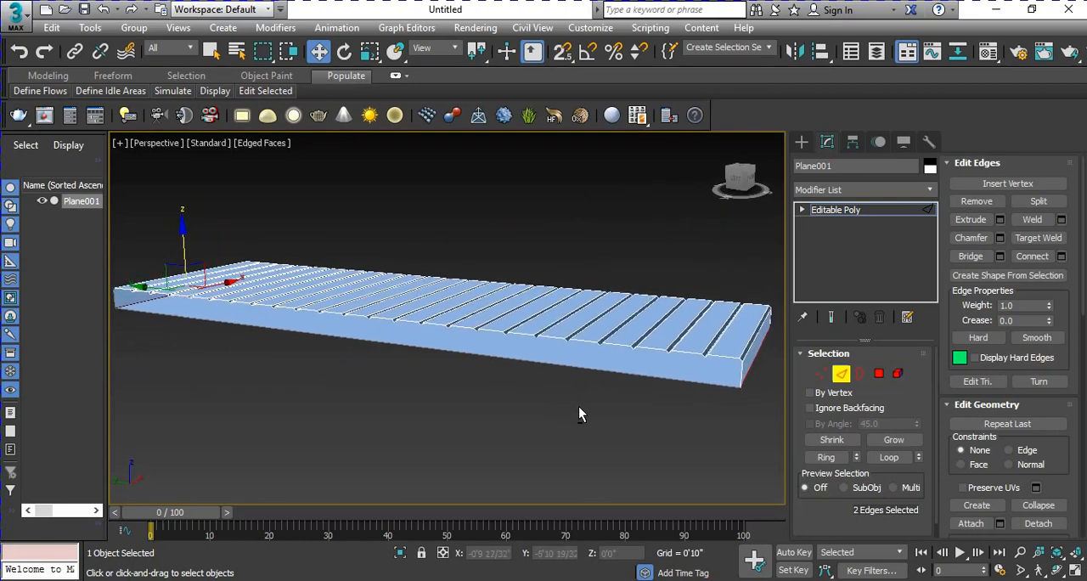
Step: Cap the open borders on both long sides of the slab, then exit border editing and deselect the object
click(859, 373)
click(667, 354)
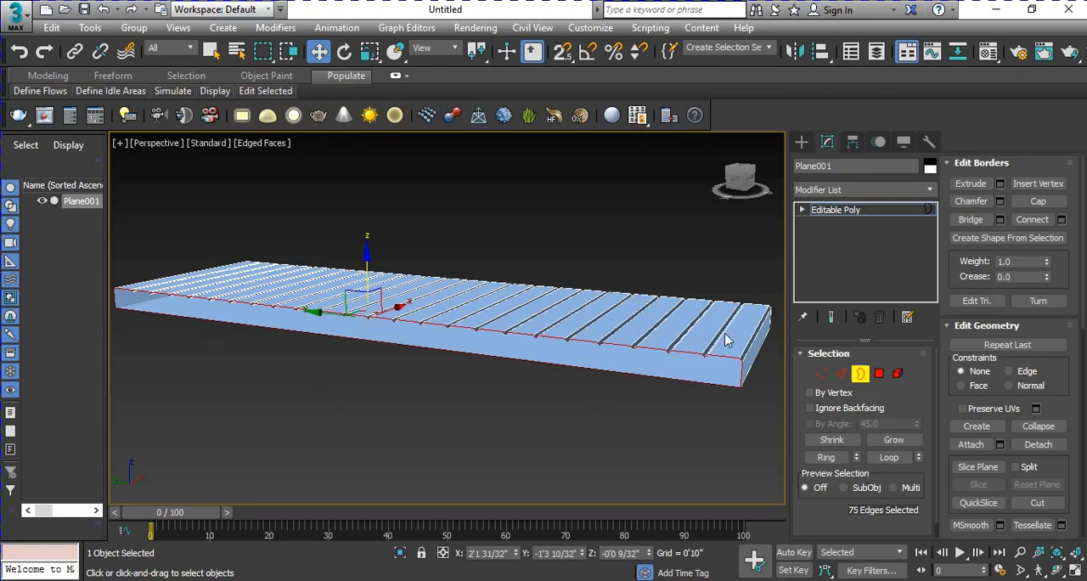
click(1035, 202)
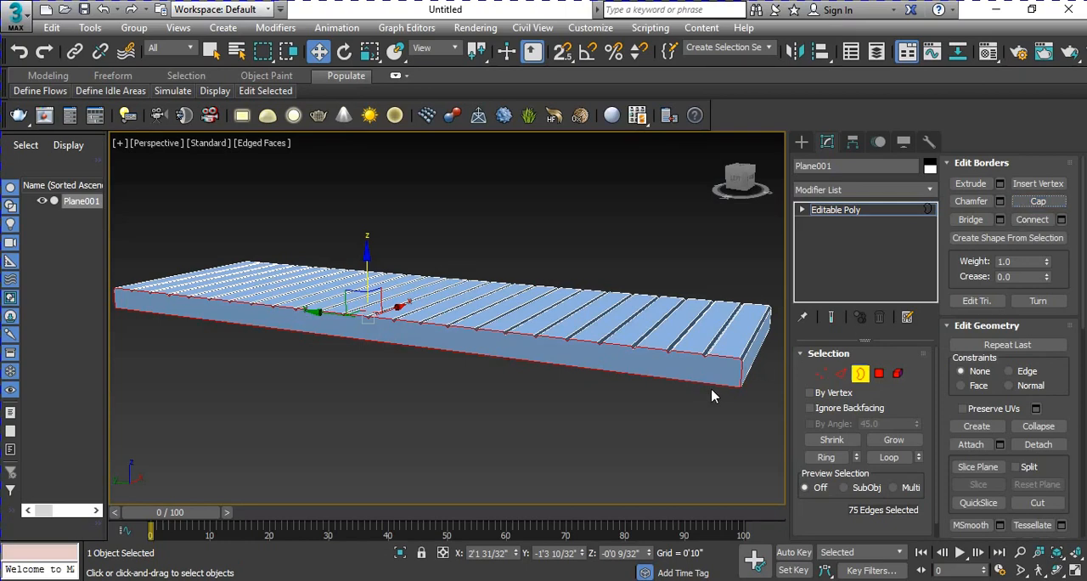
middle_drag(744, 392, 525, 392)
scroll(640, 416, down, 3)
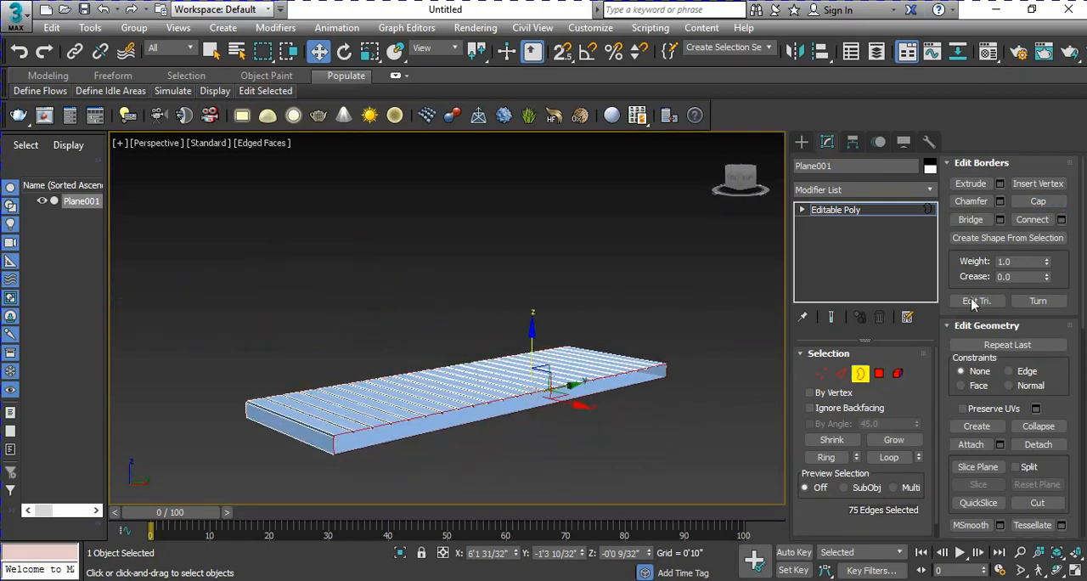
click(1031, 202)
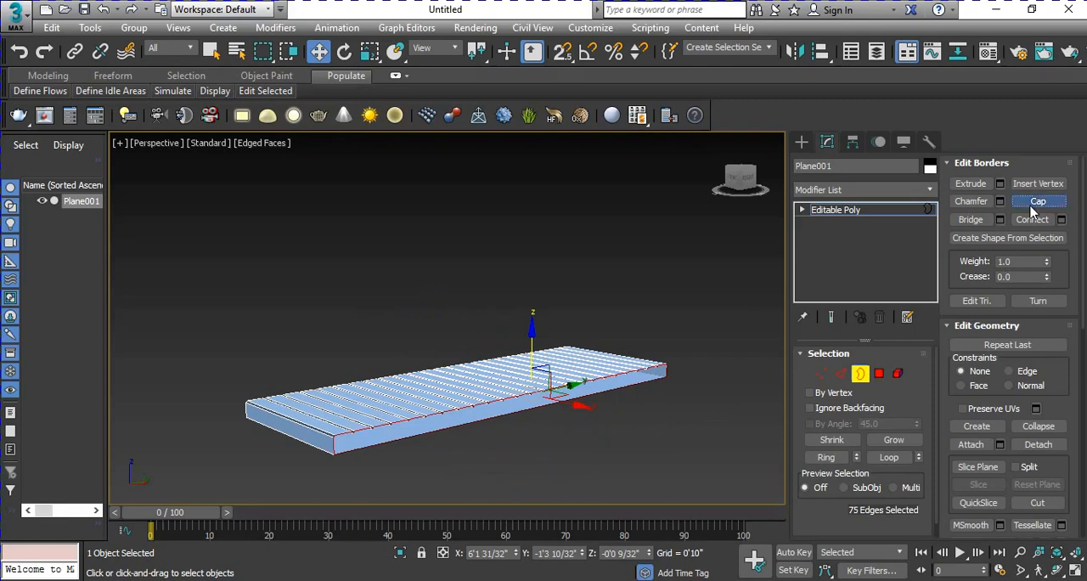
click(860, 374)
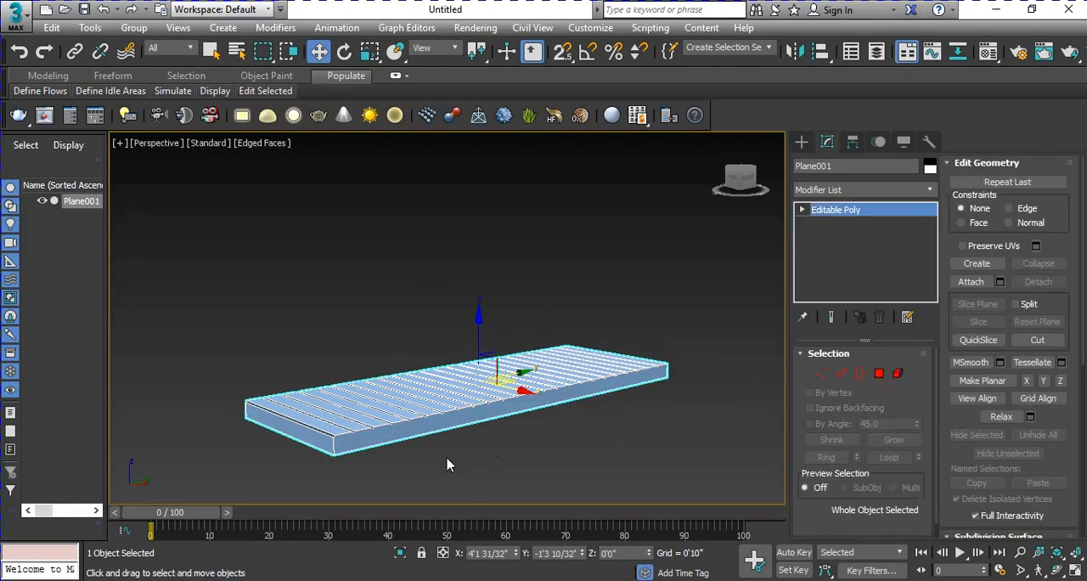
click(364, 451)
Step: Examine the slab's grooves and closed sides from several angles and up close
alt+middle_drag(416, 428, 525, 344)
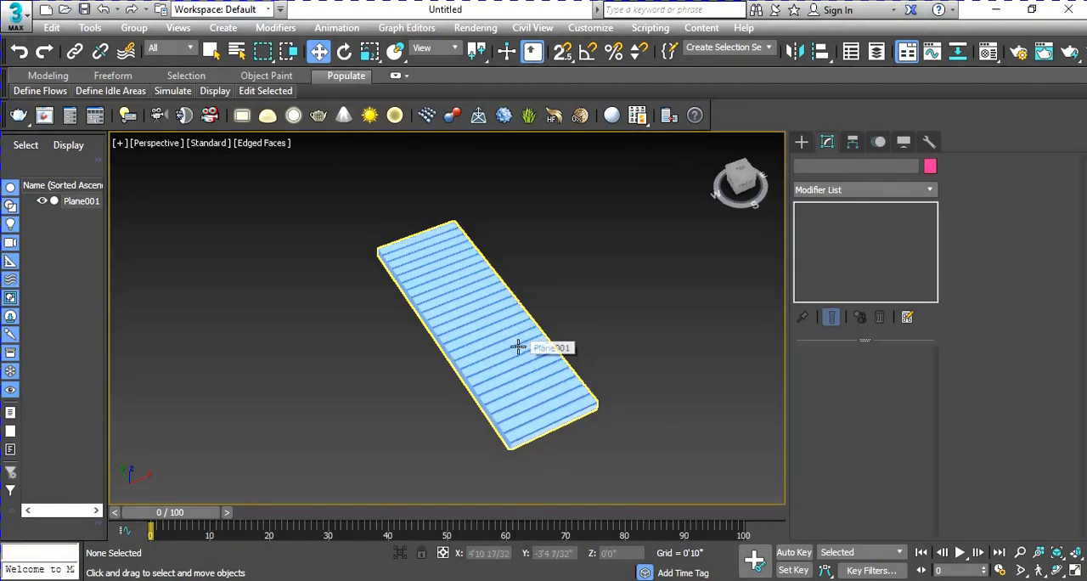
alt+middle_drag(526, 344, 510, 395)
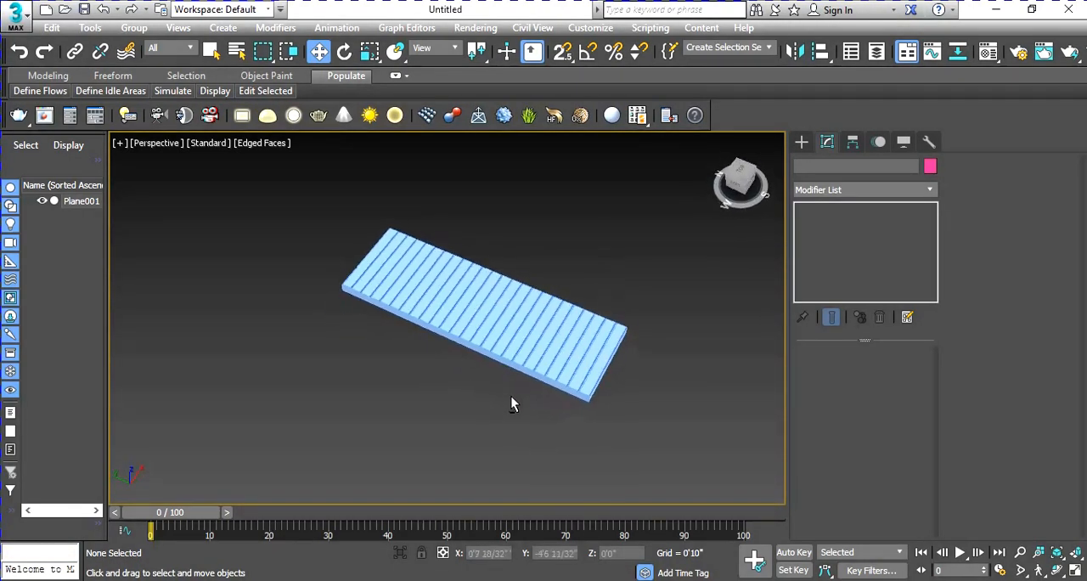
click(591, 374)
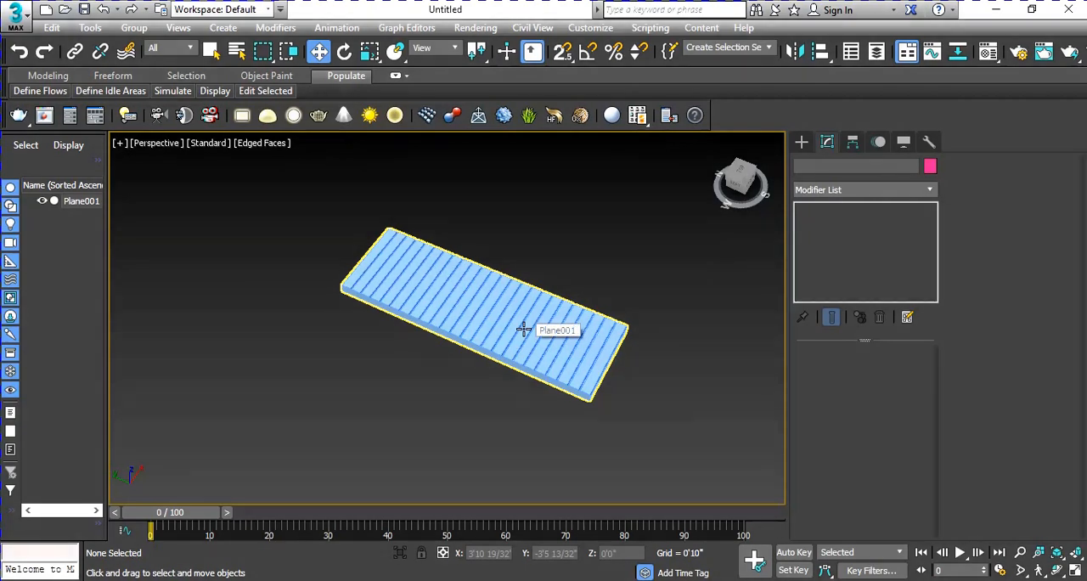
scroll(532, 365, up, 5)
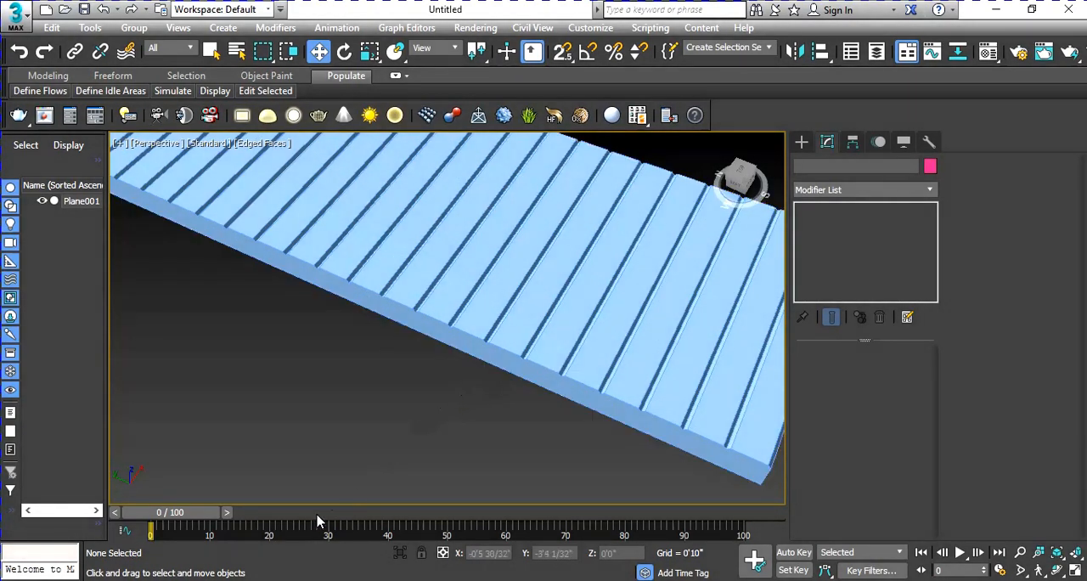
scroll(407, 382, down, 8)
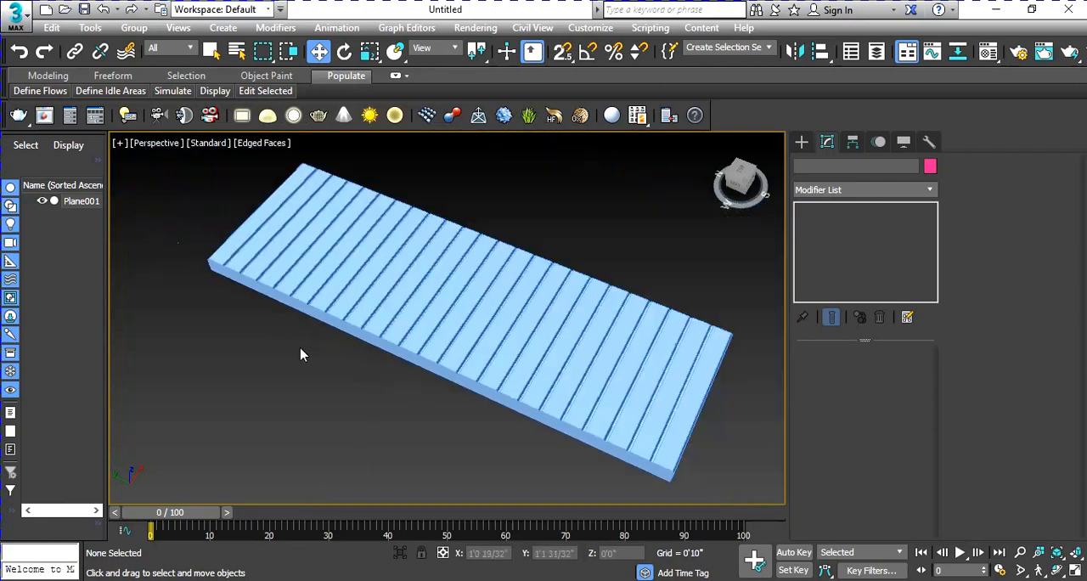
alt+middle_drag(598, 444, 503, 412)
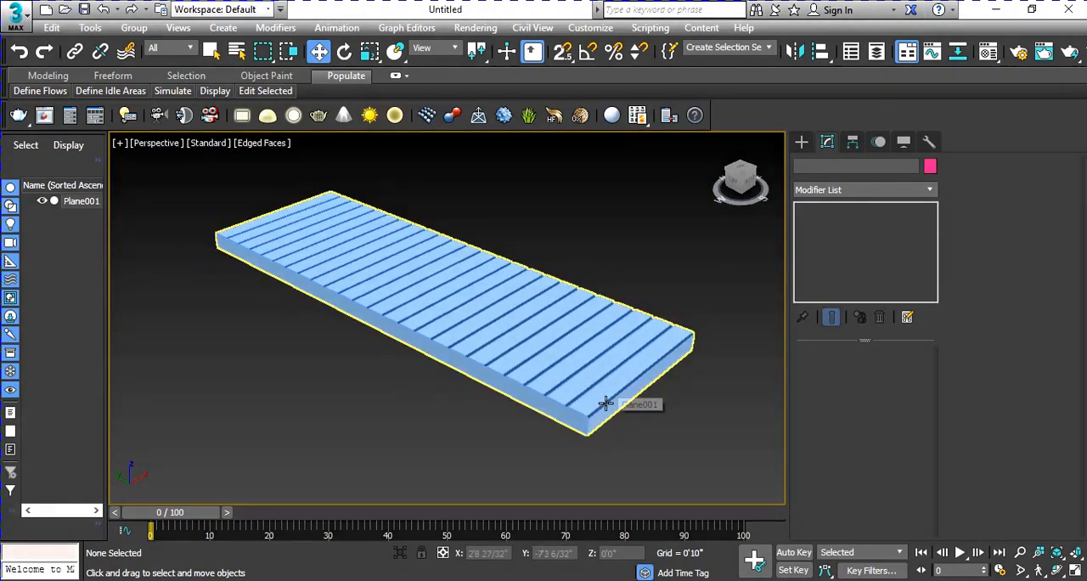